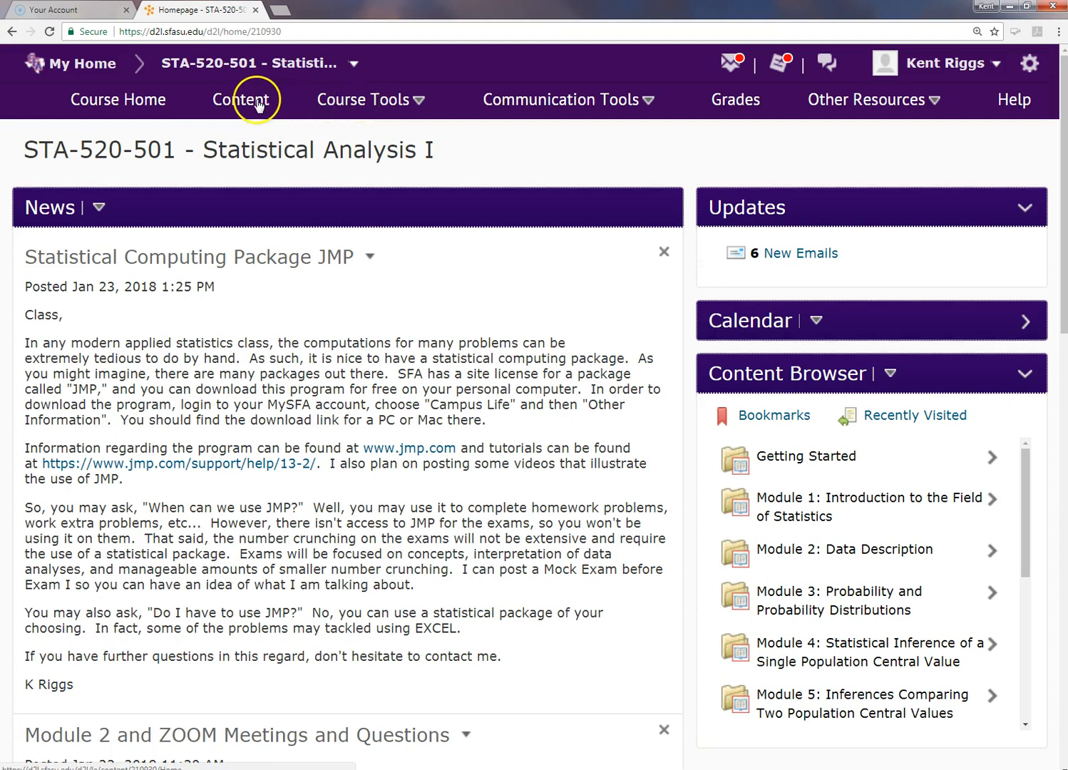
drag(1028, 463, 1022, 664)
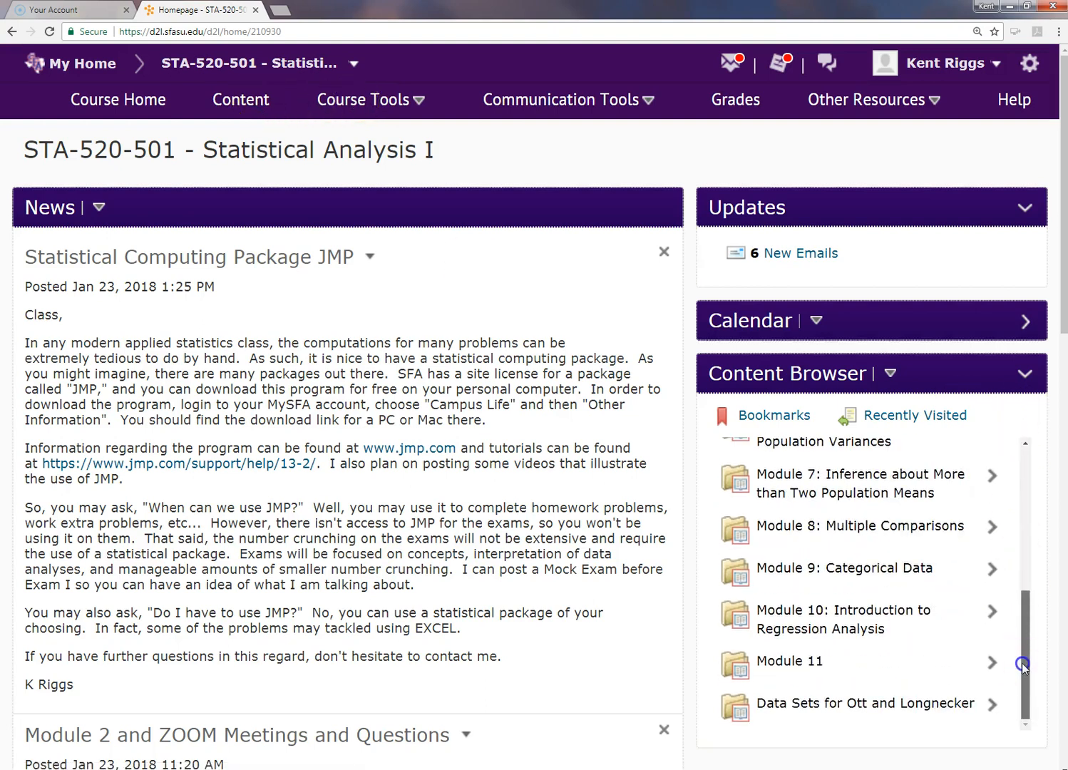
click(794, 714)
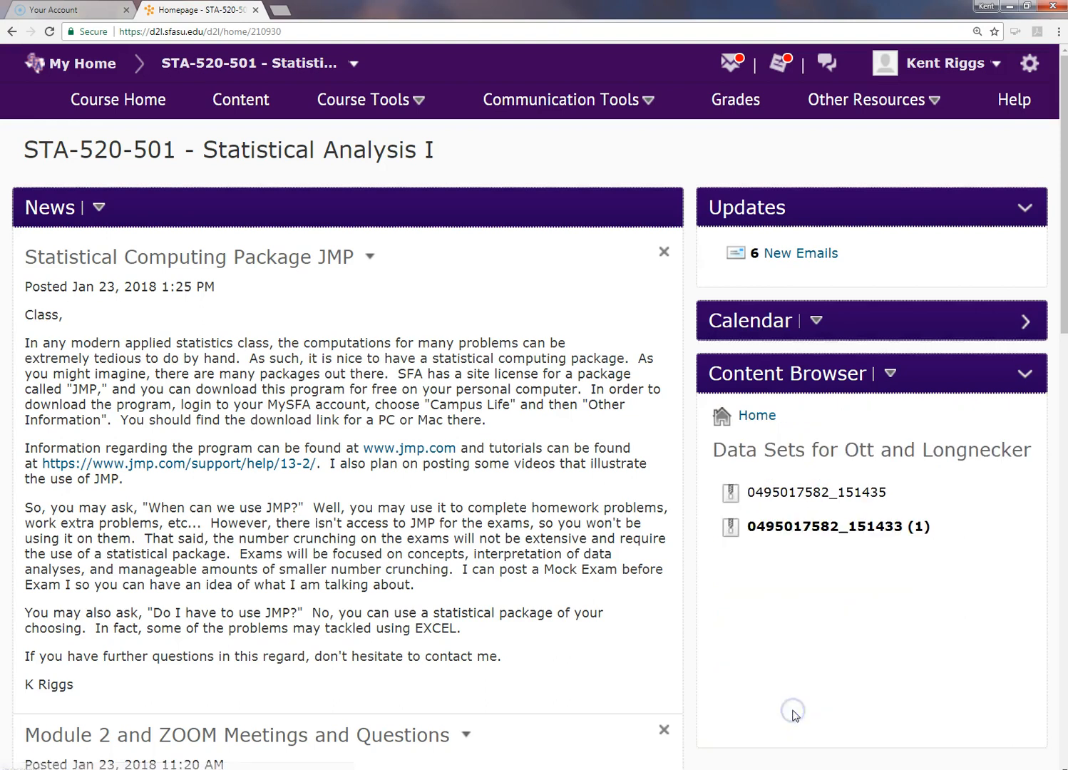
click(795, 493)
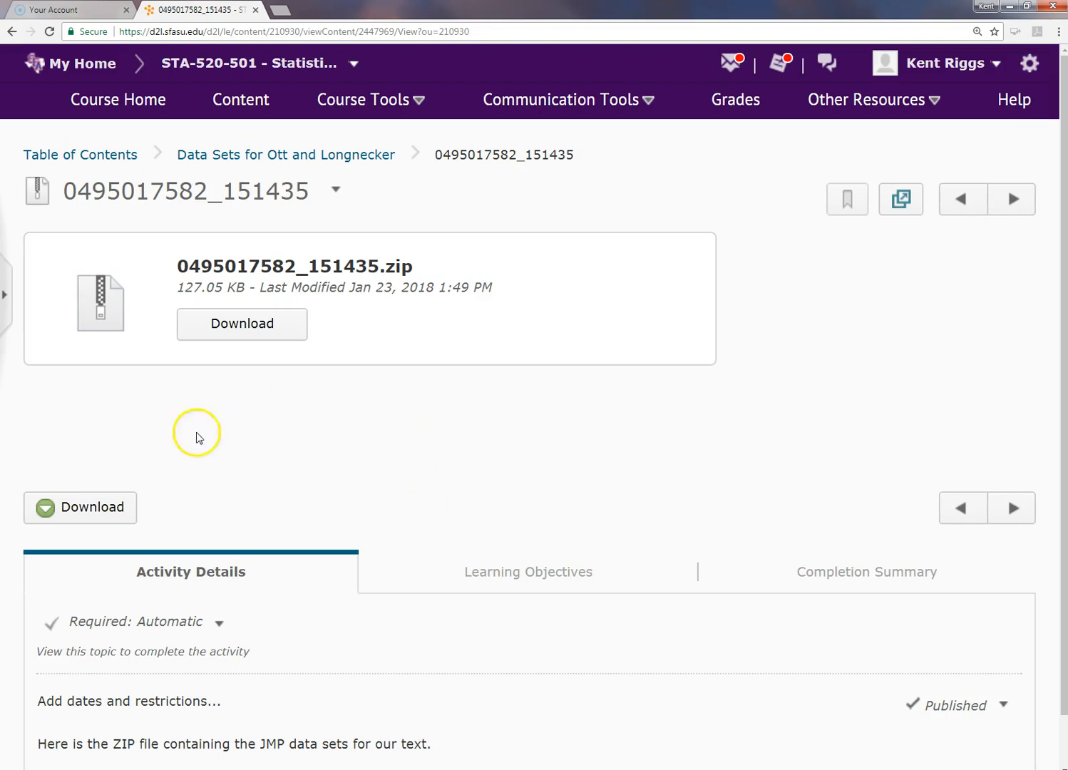
click(98, 522)
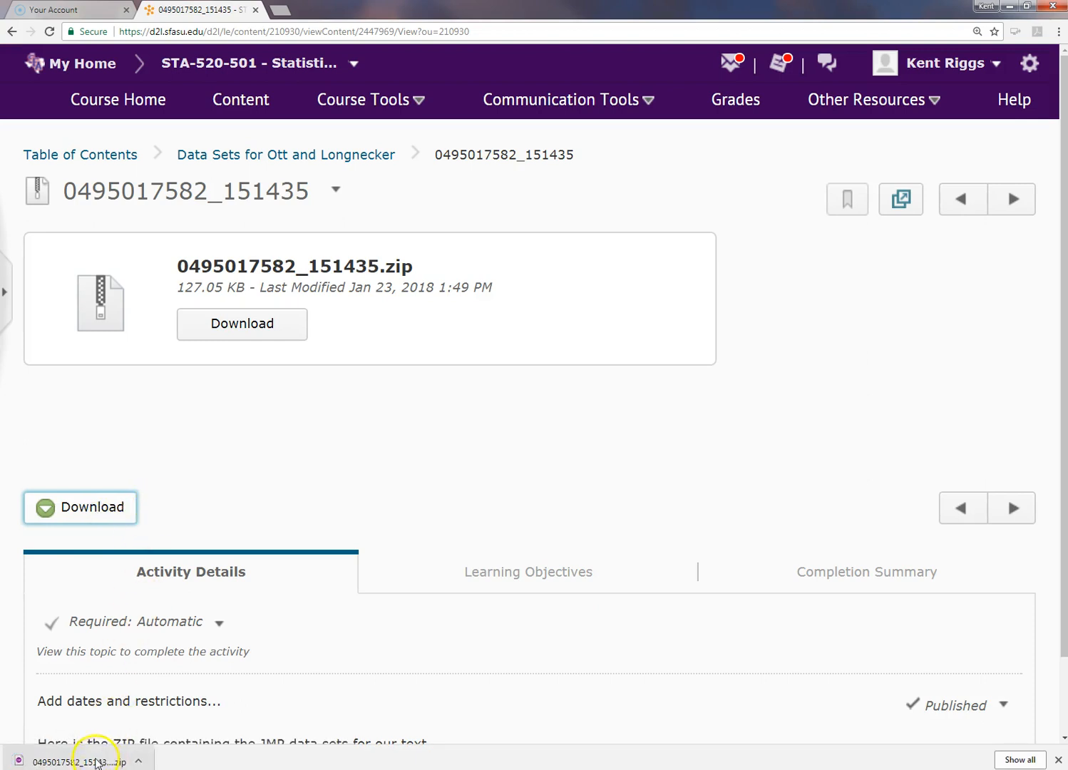
right_click(91, 760)
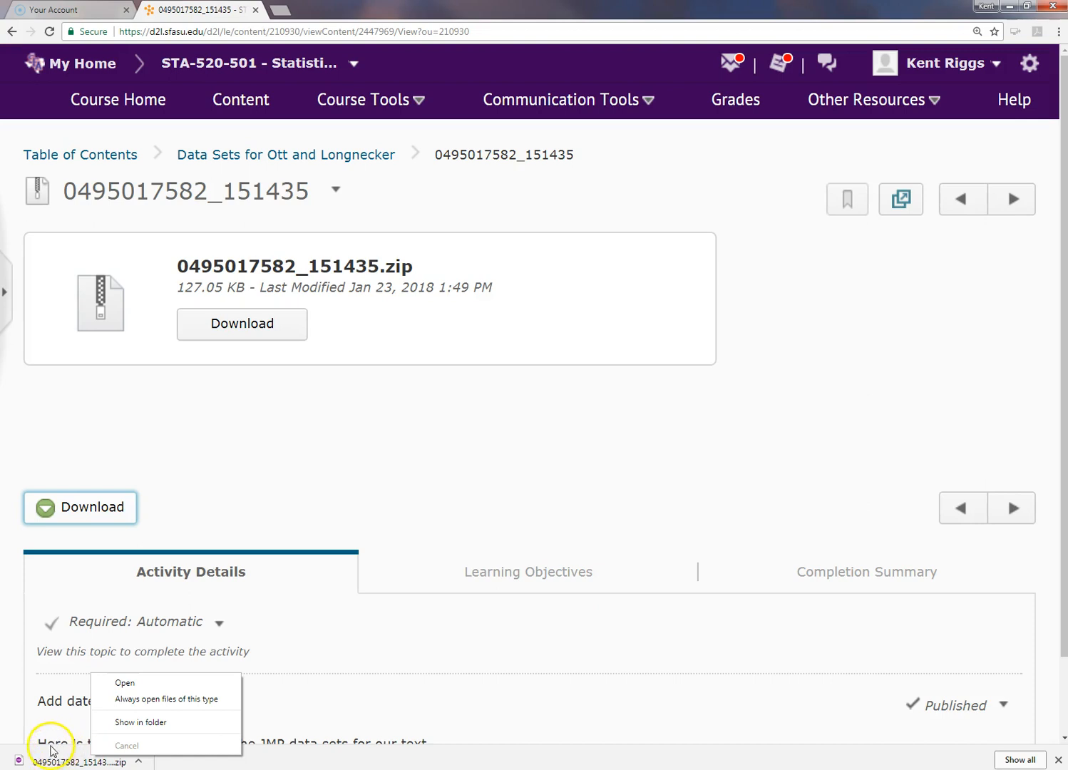
click(35, 618)
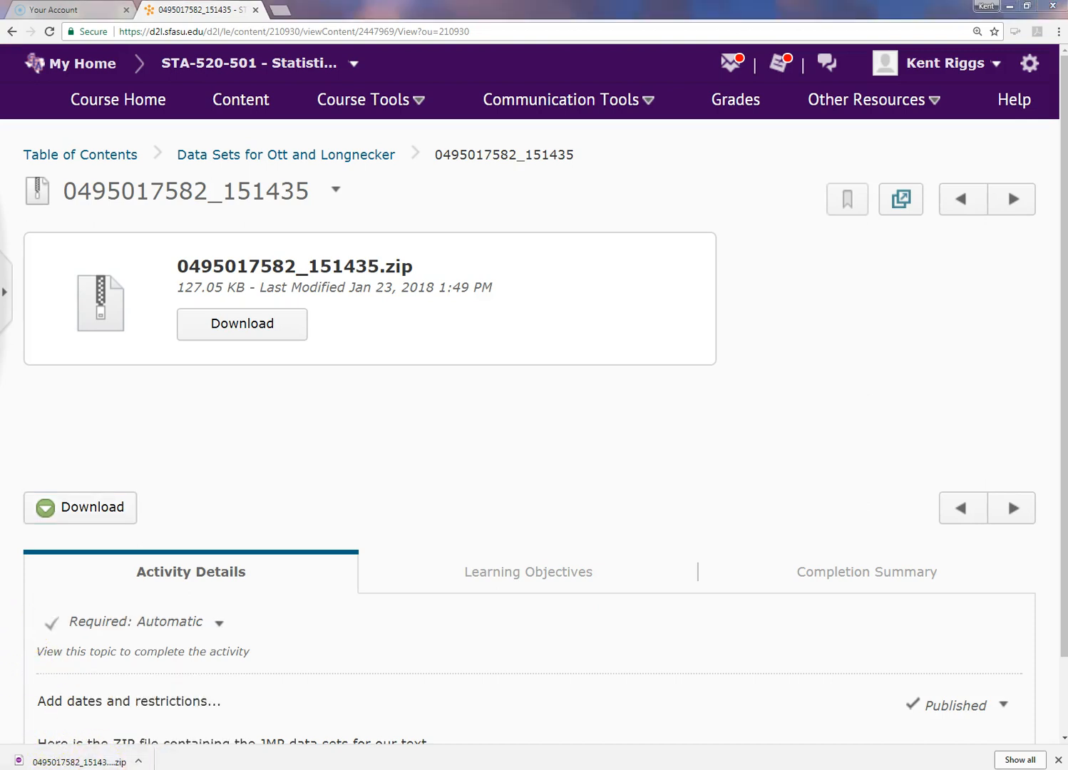
mouse_move(472, 726)
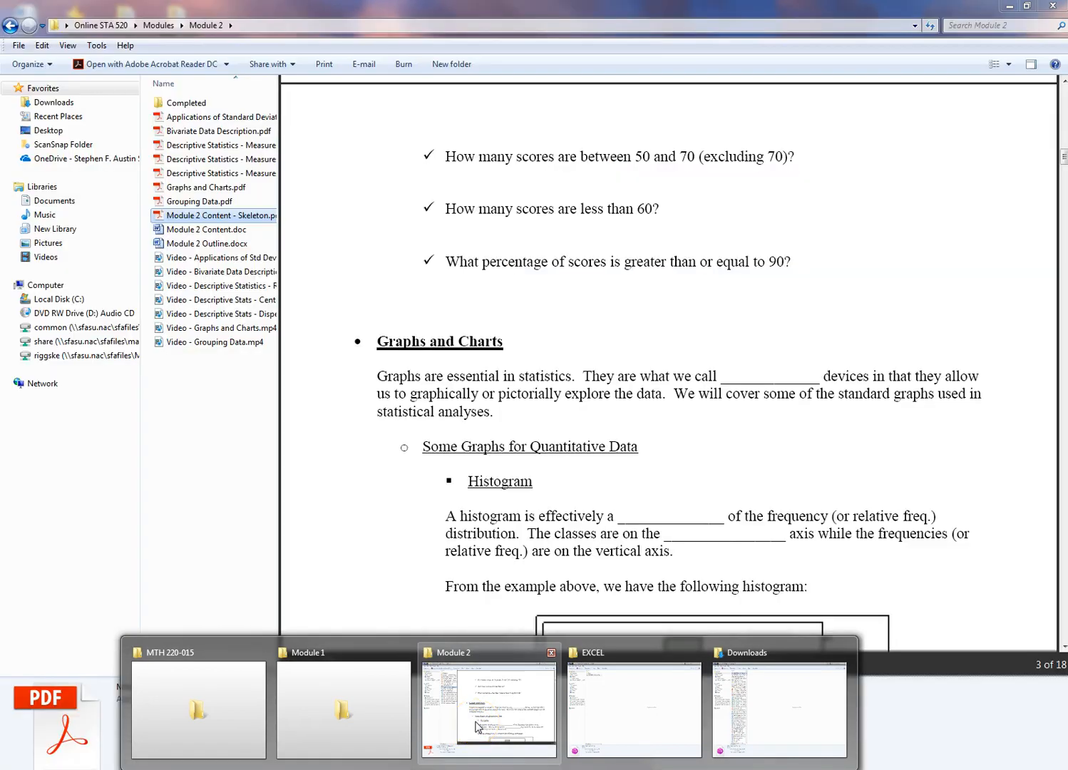
click(478, 726)
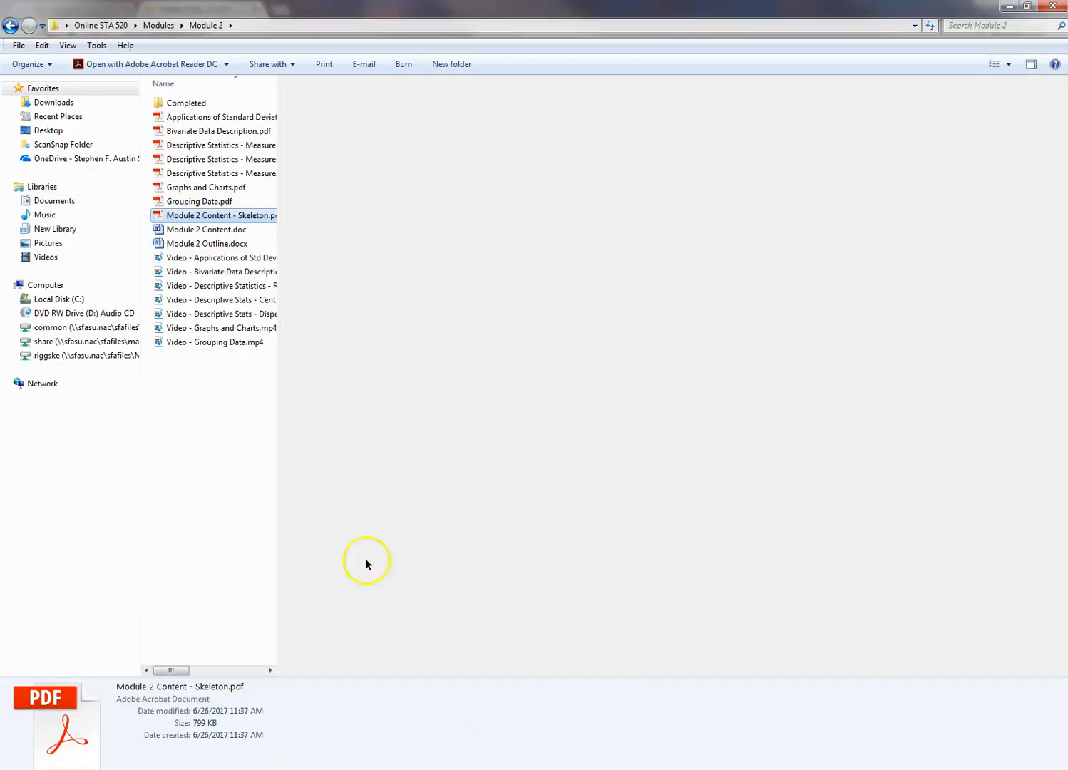
click(66, 102)
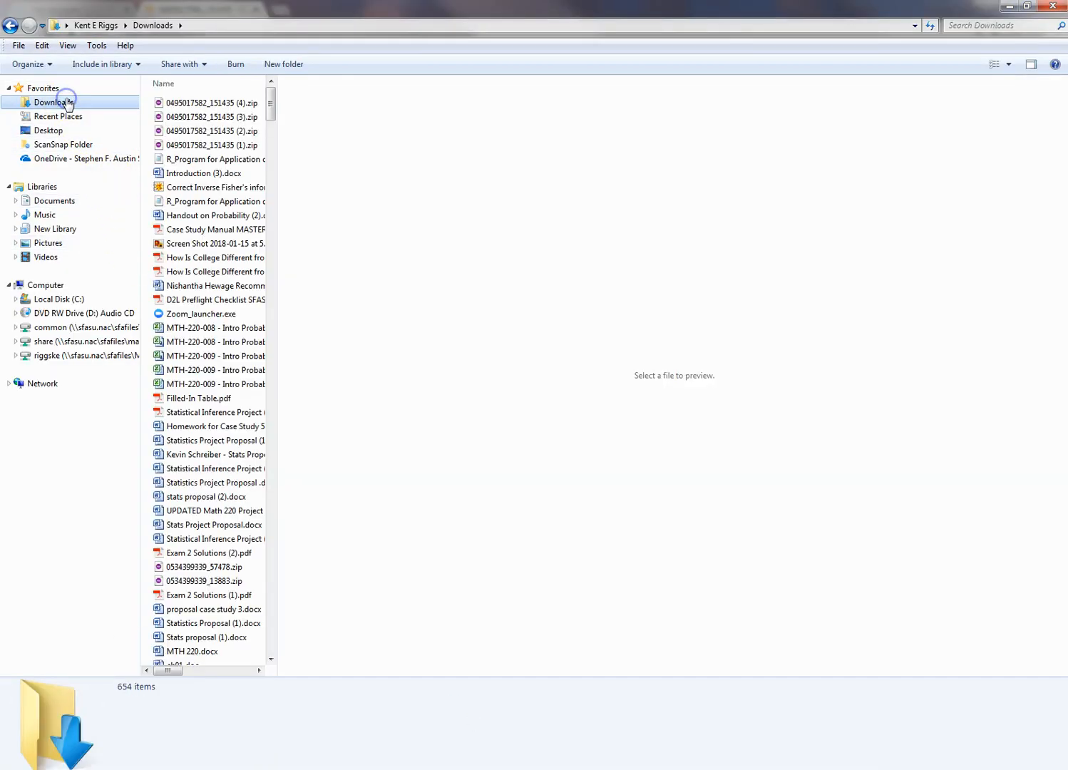
click(196, 105)
right_click(196, 107)
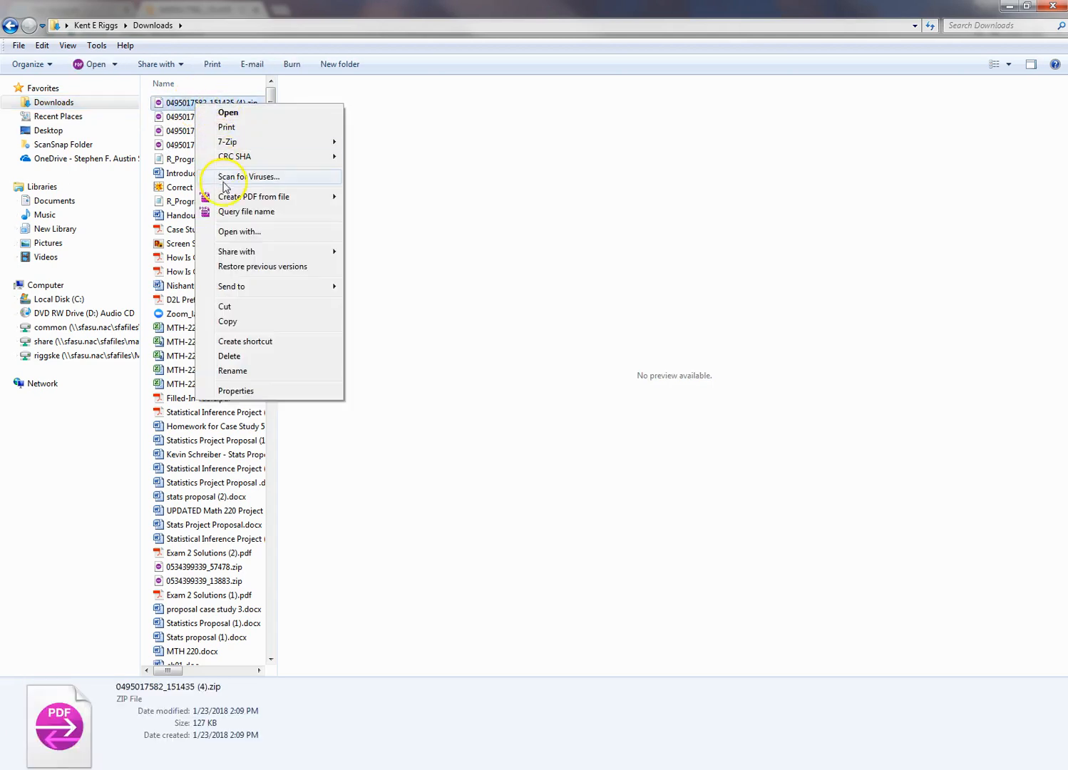
click(263, 321)
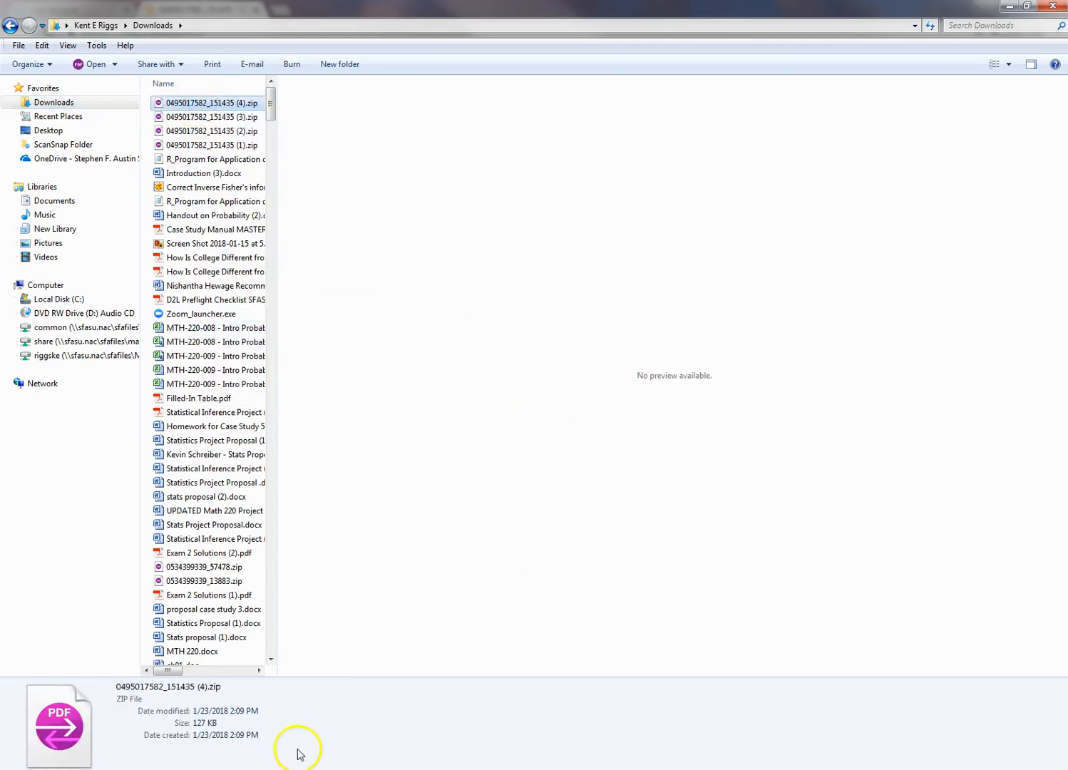
Minimize the open windows, create a new folder on the desktop and reposition it higher among the icons
click(1009, 7)
click(1012, 7)
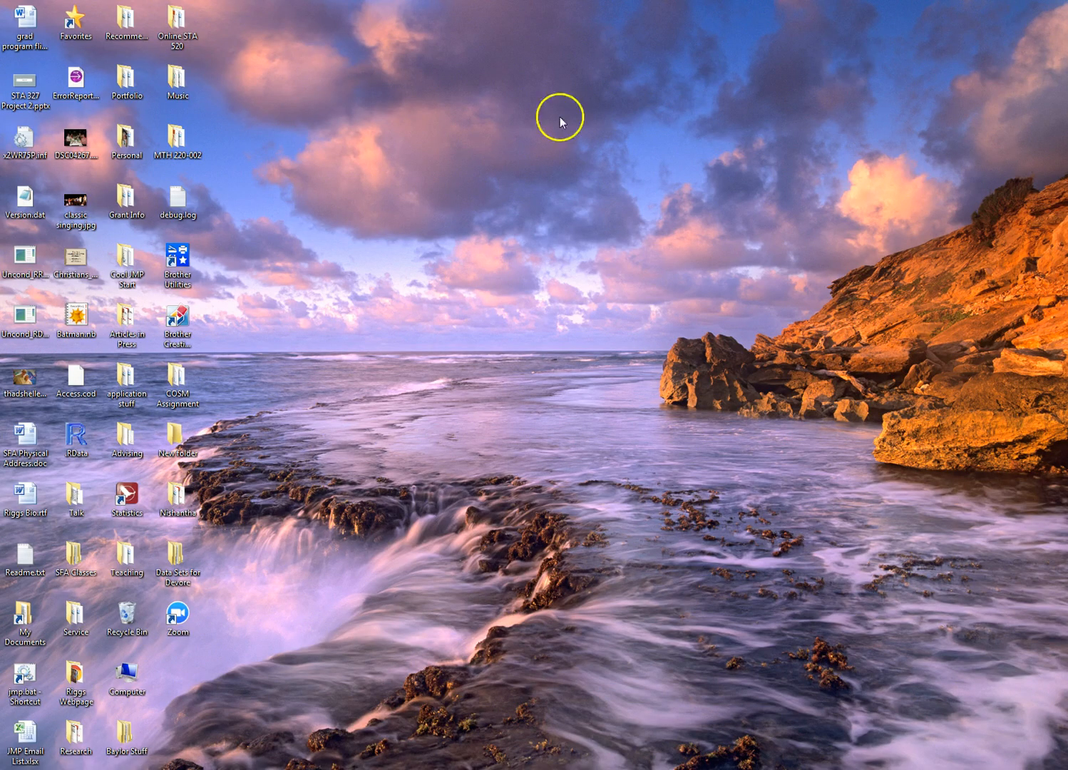
right_click(307, 70)
mouse_move(476, 219)
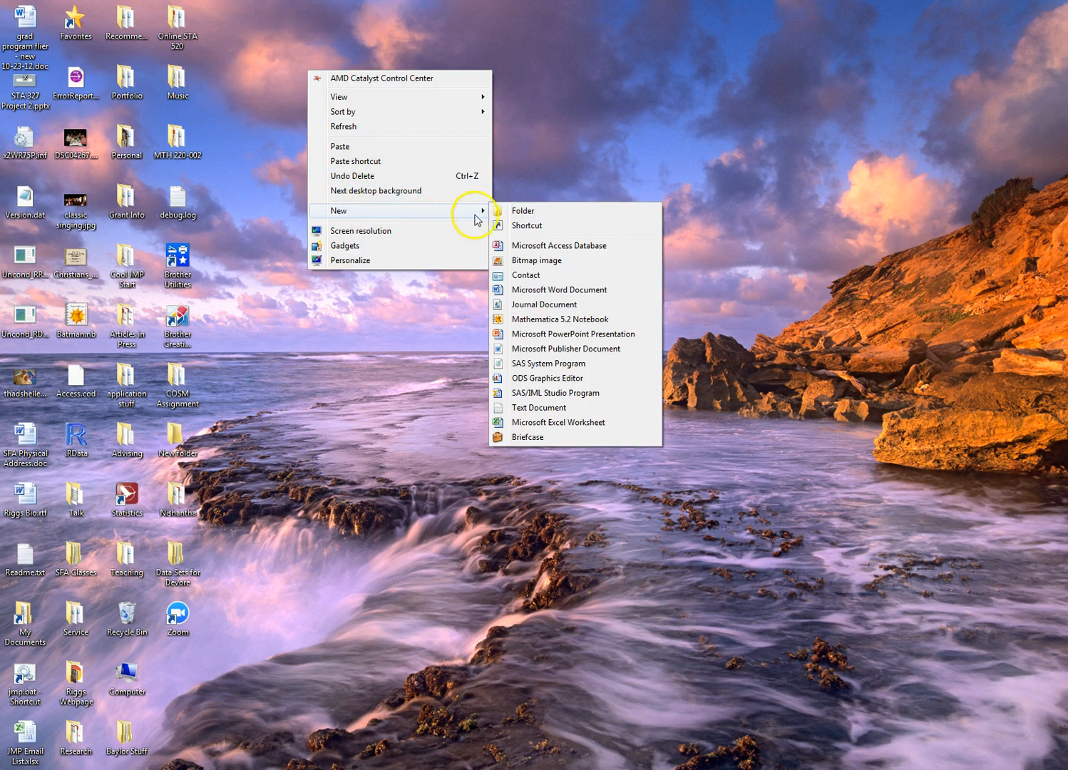
click(532, 210)
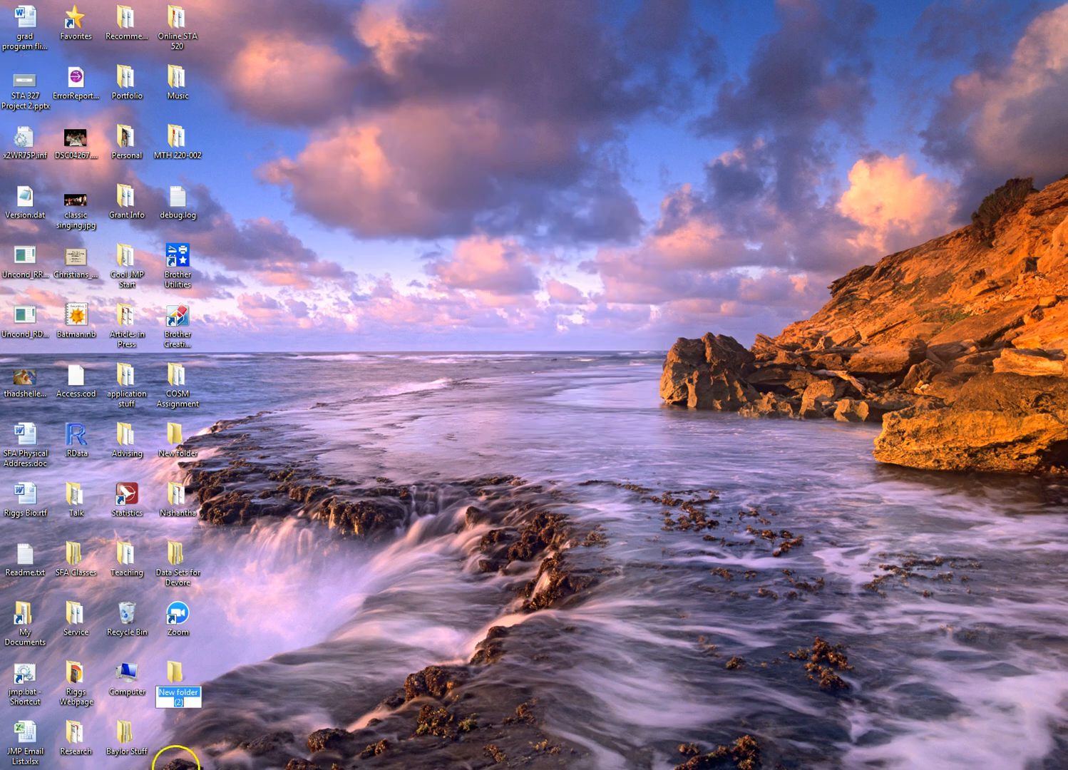
drag(179, 680, 389, 246)
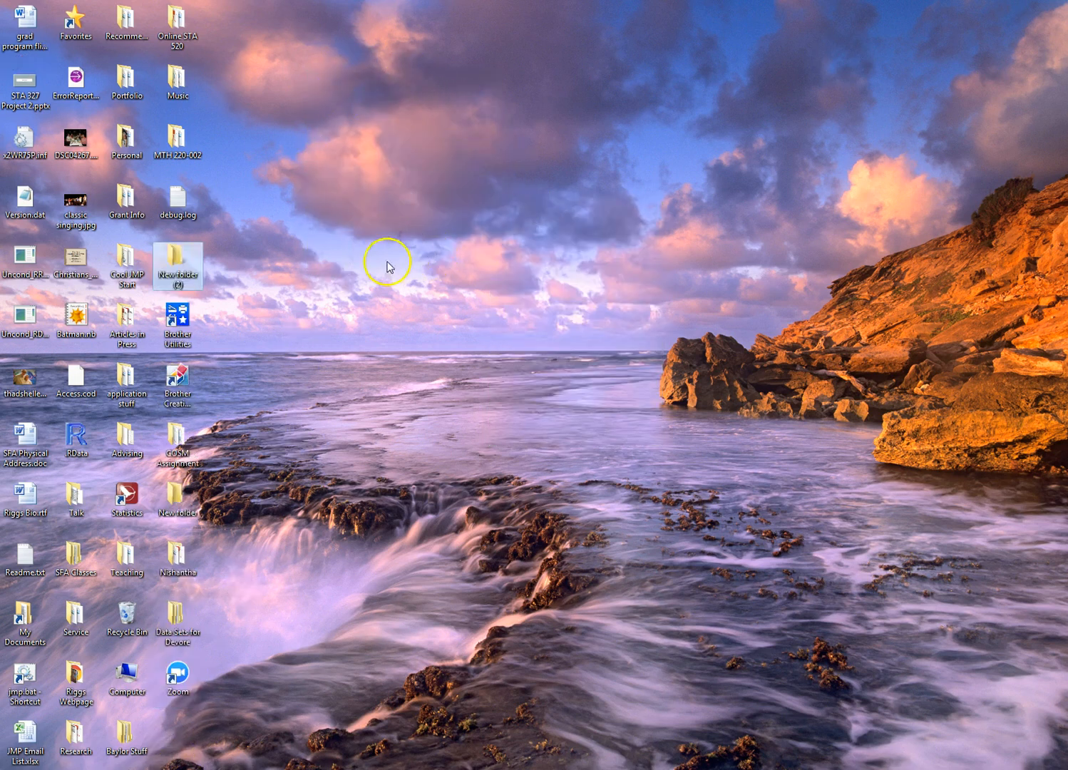
Rename the new desktop folder as STA 520 Data Files
right_click(190, 271)
click(239, 494)
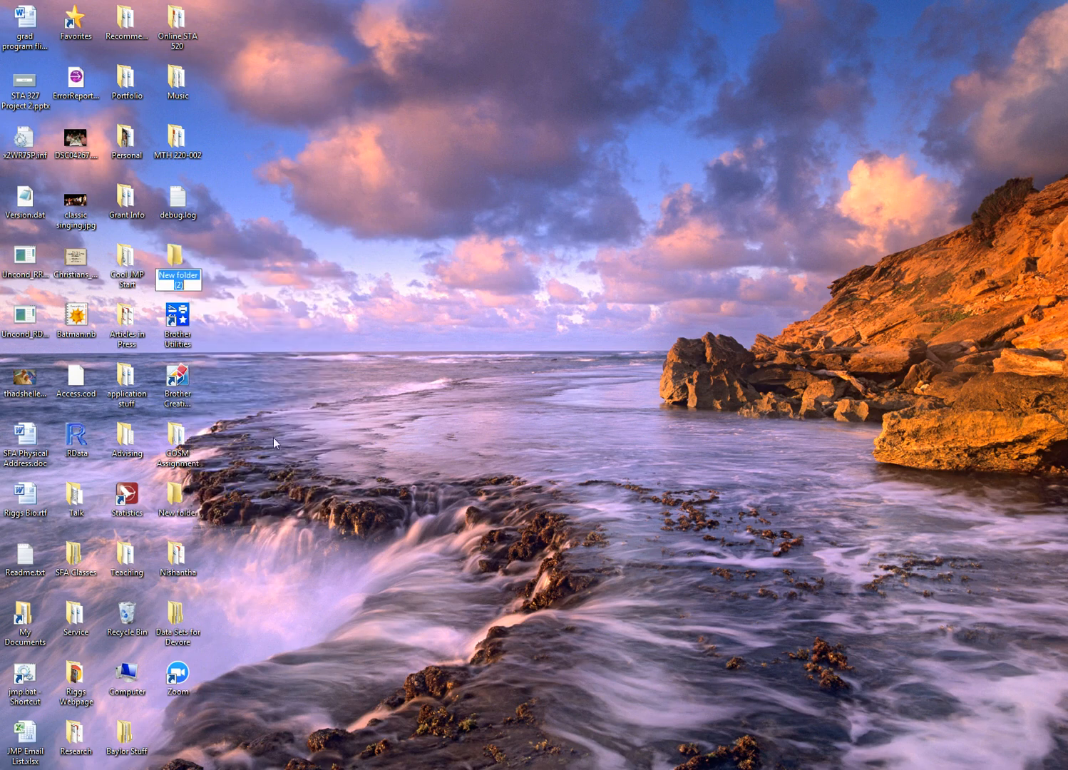
text(STA 52)
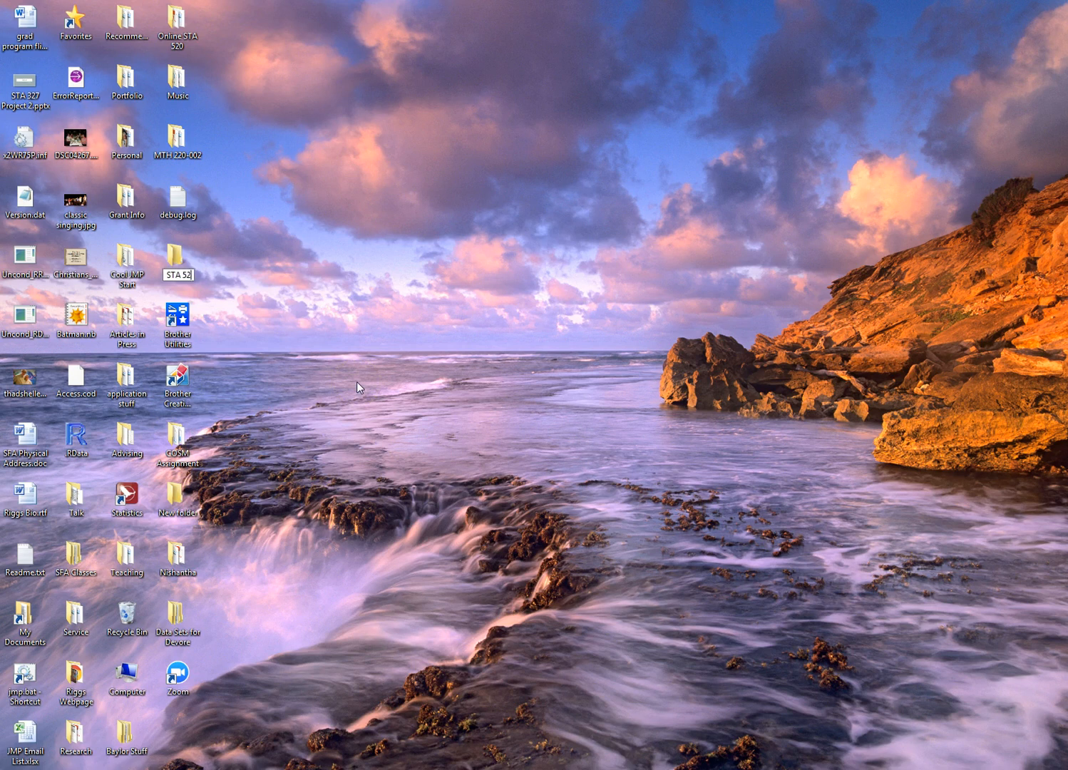
text(0 Data Fi)
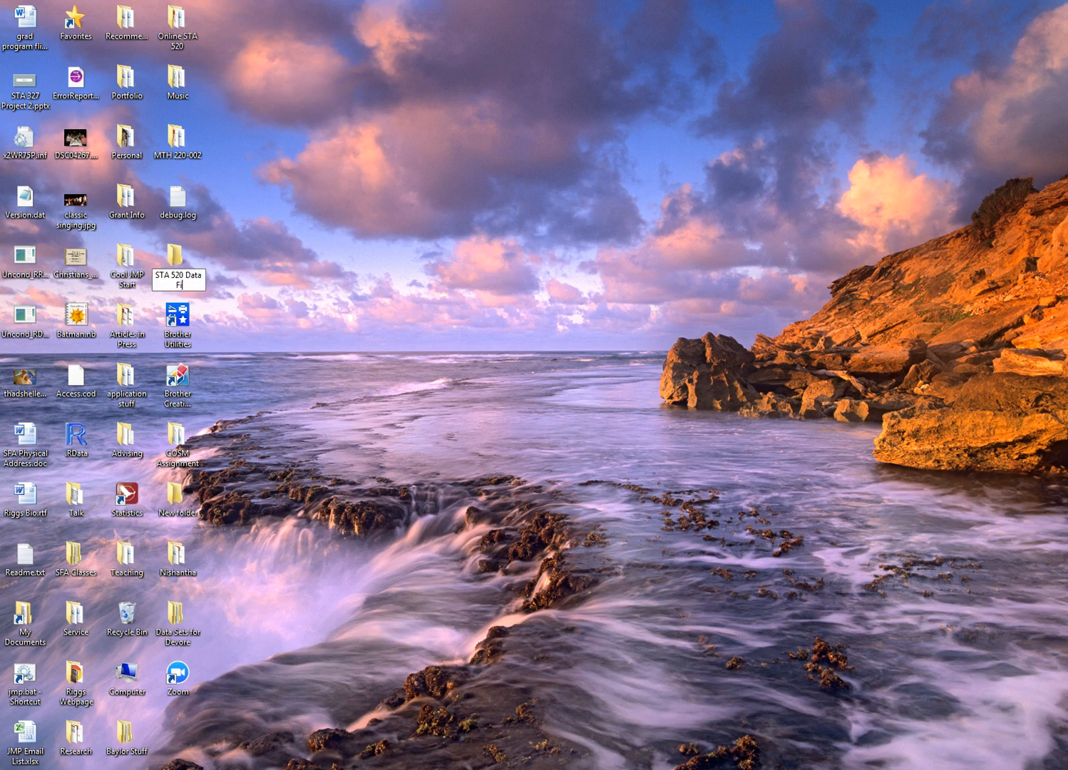
key(Return)
Open the STA 520 Data Files folder and paste the copied ZIP file into it
double_click(177, 256)
right_click(172, 116)
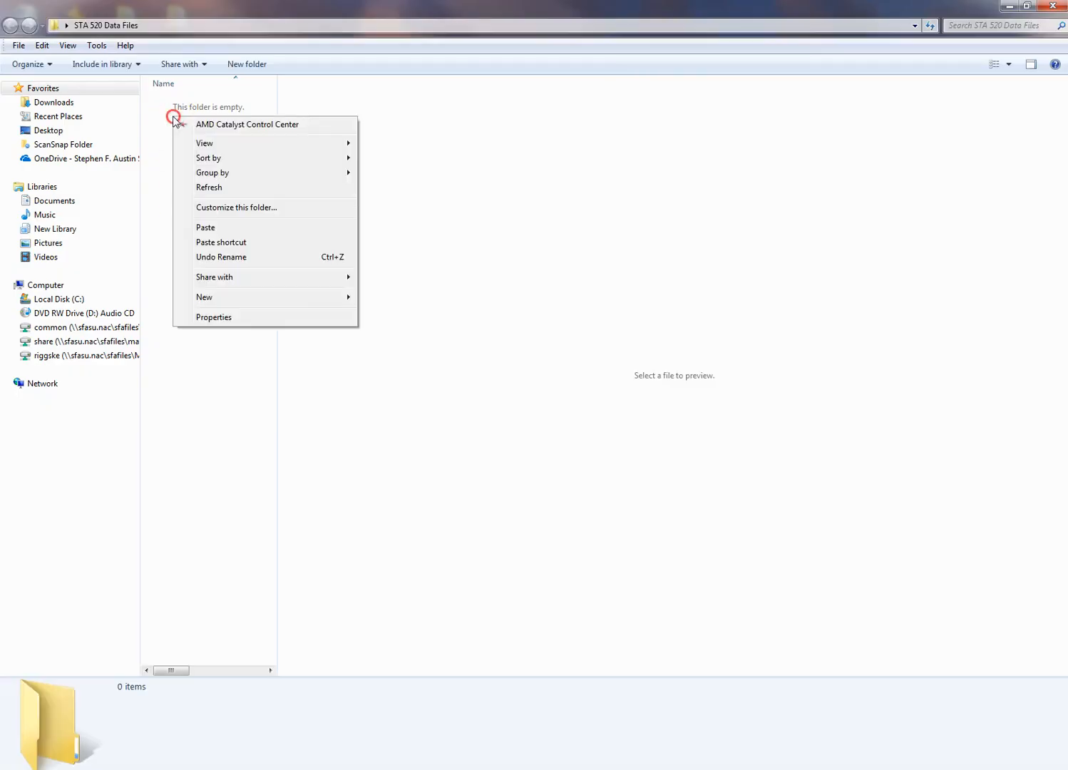
click(233, 228)
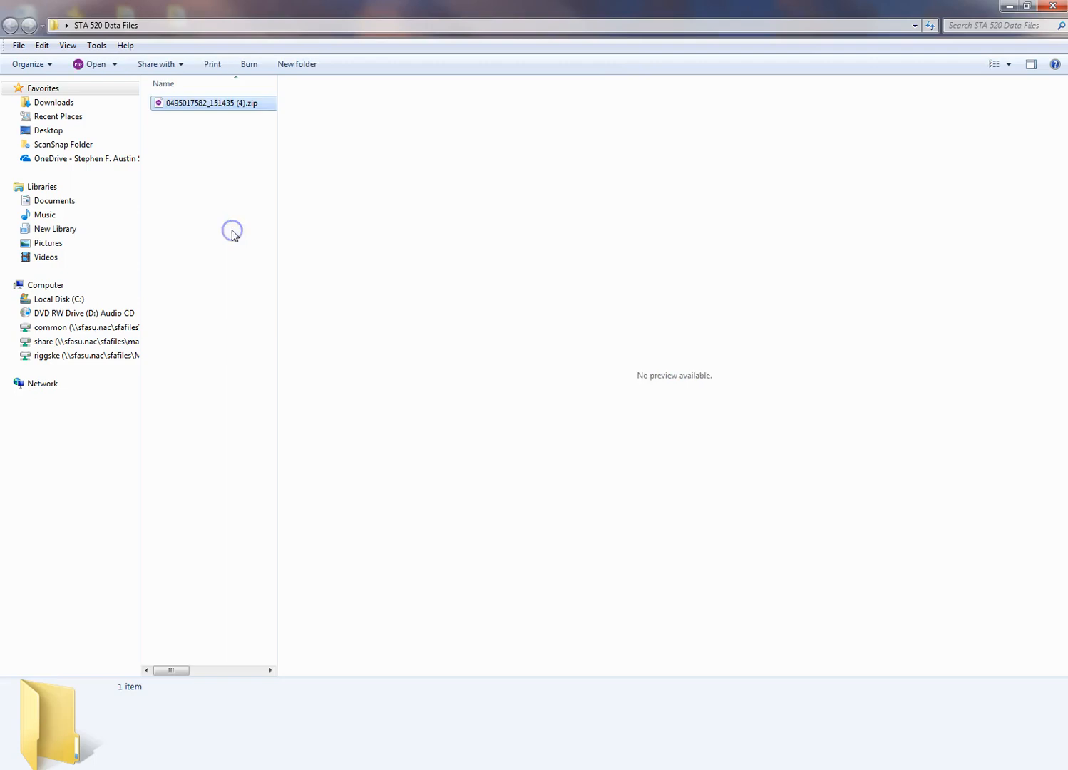
right_click(214, 104)
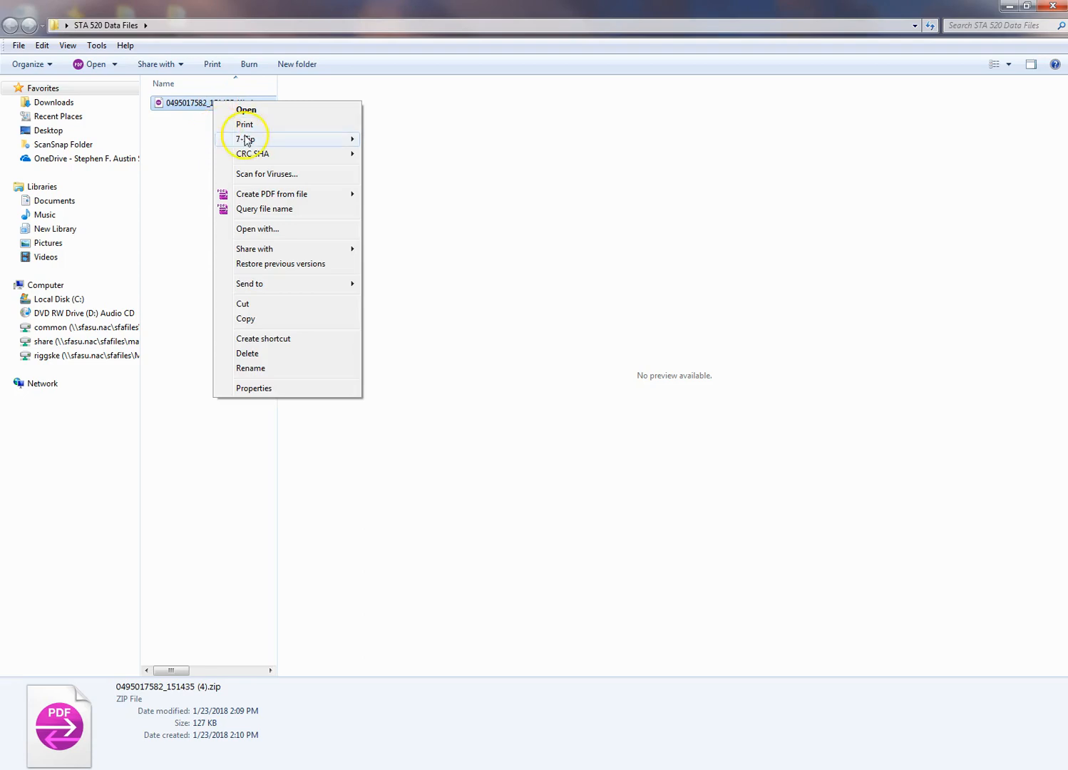
mouse_move(247, 141)
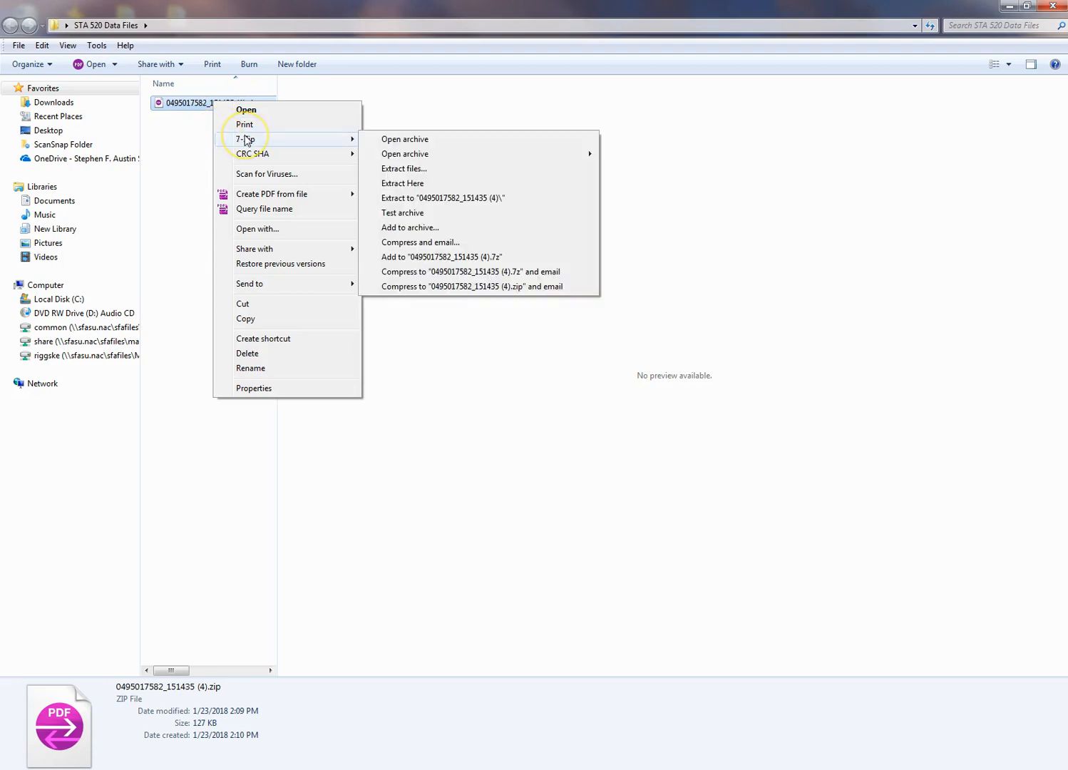
click(383, 169)
click(510, 492)
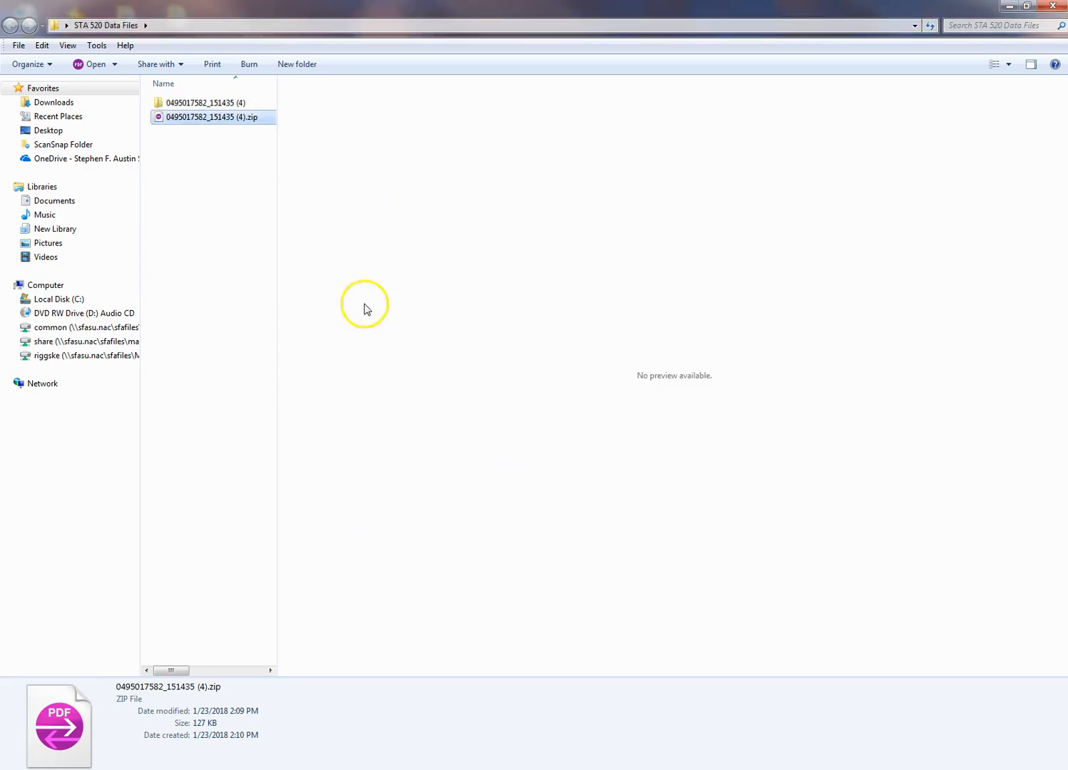
Open the extracted folder and go through its JMP folder to the CH03 data sets
double_click(211, 103)
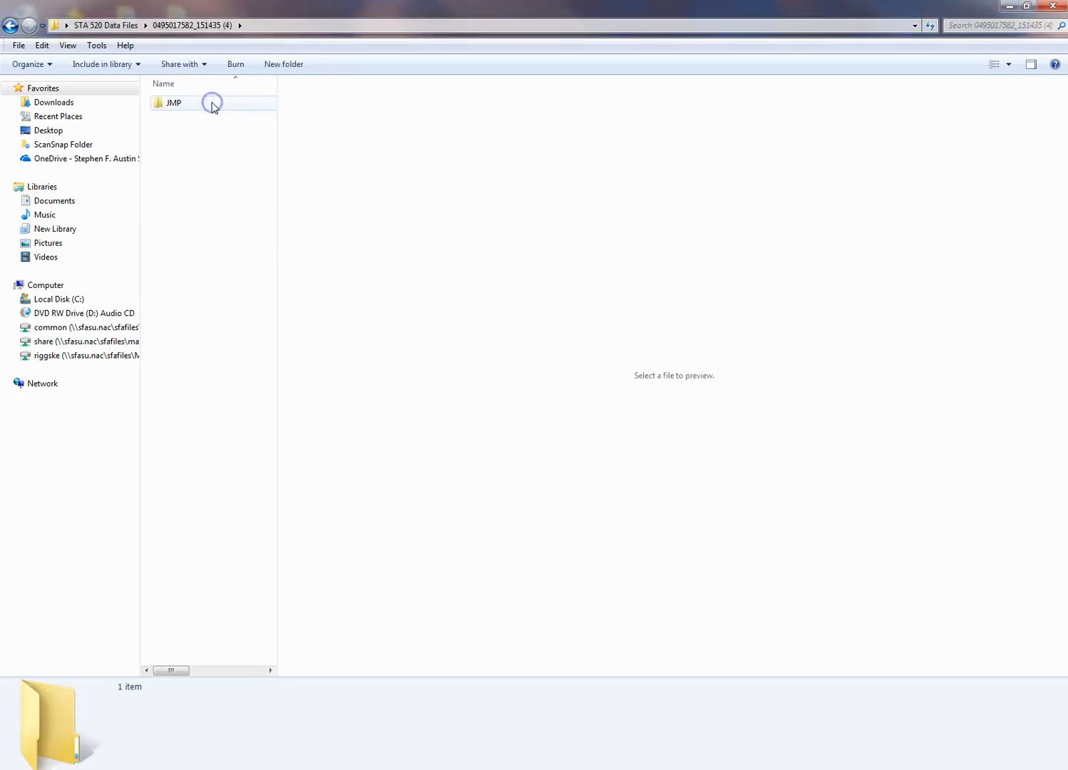
double_click(212, 103)
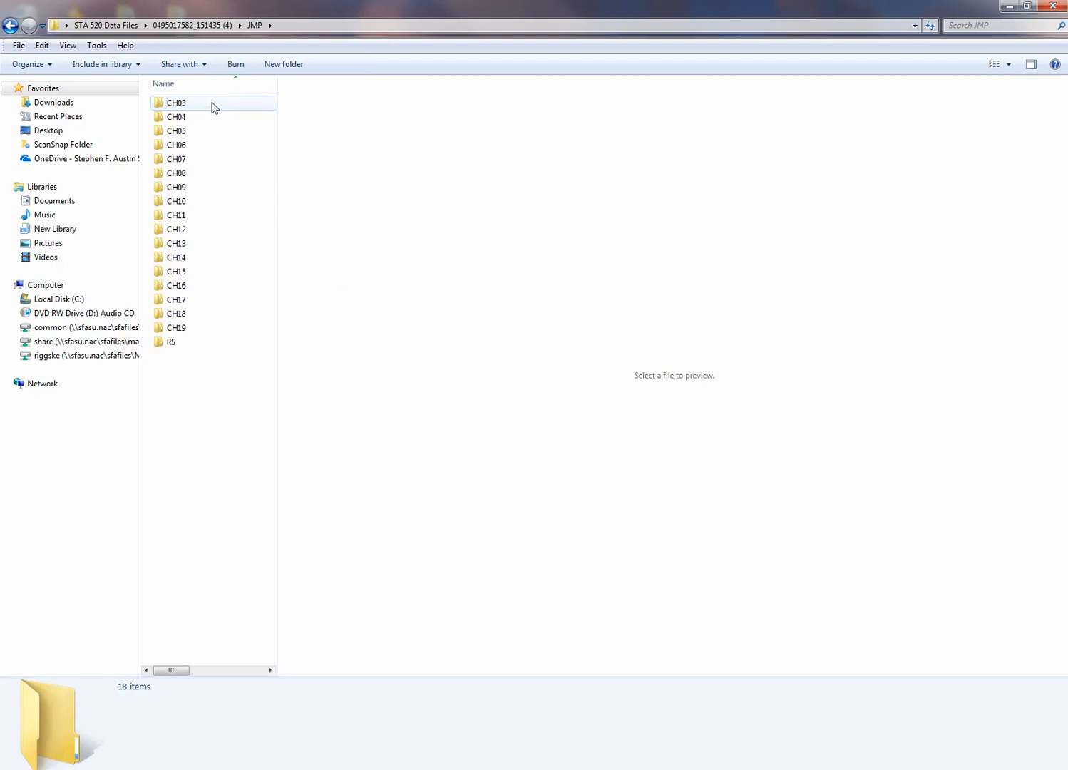
double_click(212, 105)
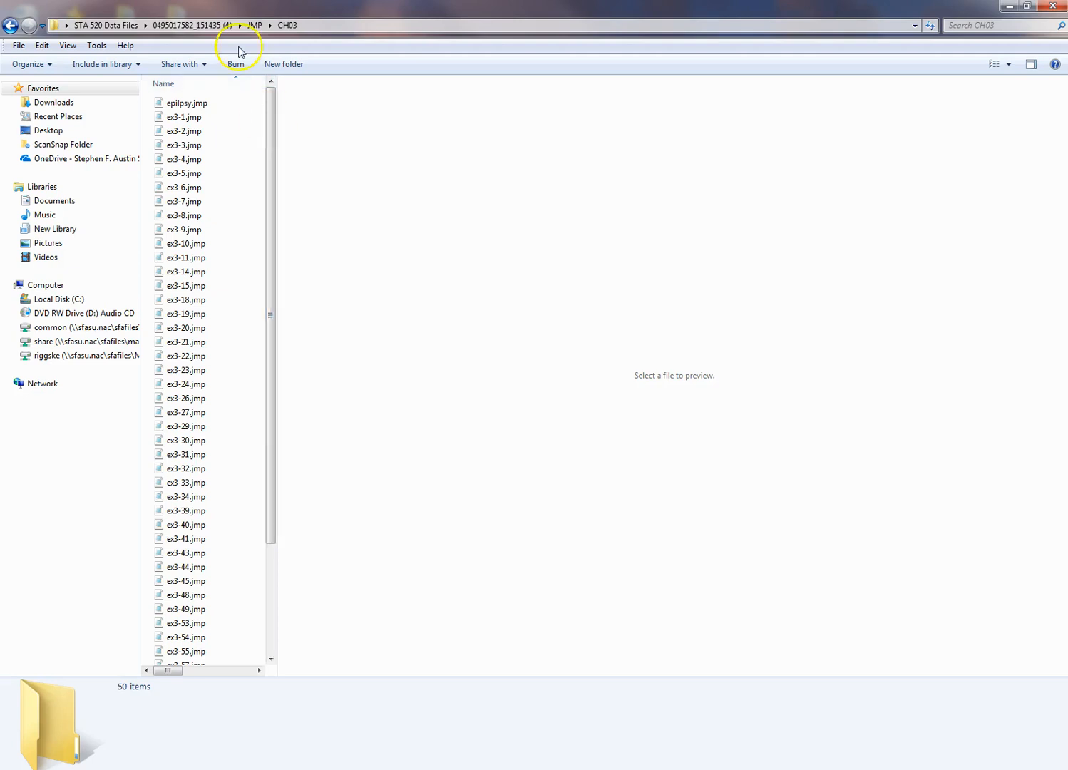
Open the ex3-24.jmp data file from the CH03 folder with JMP
click(178, 385)
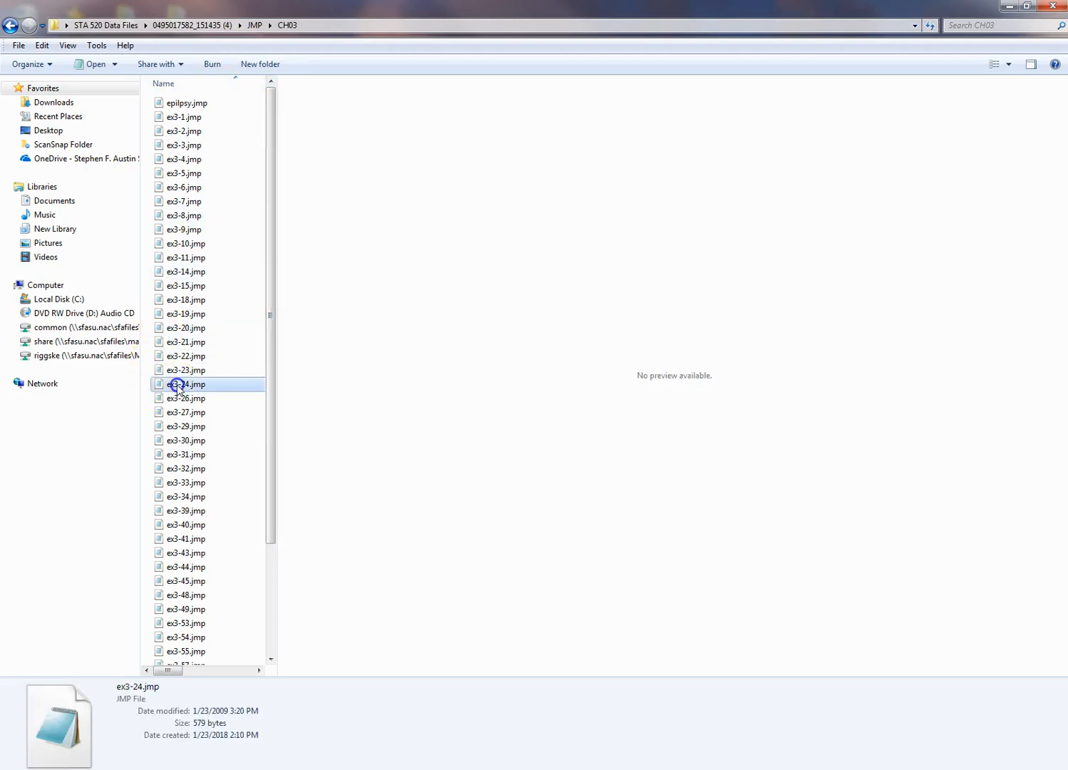
right_click(176, 387)
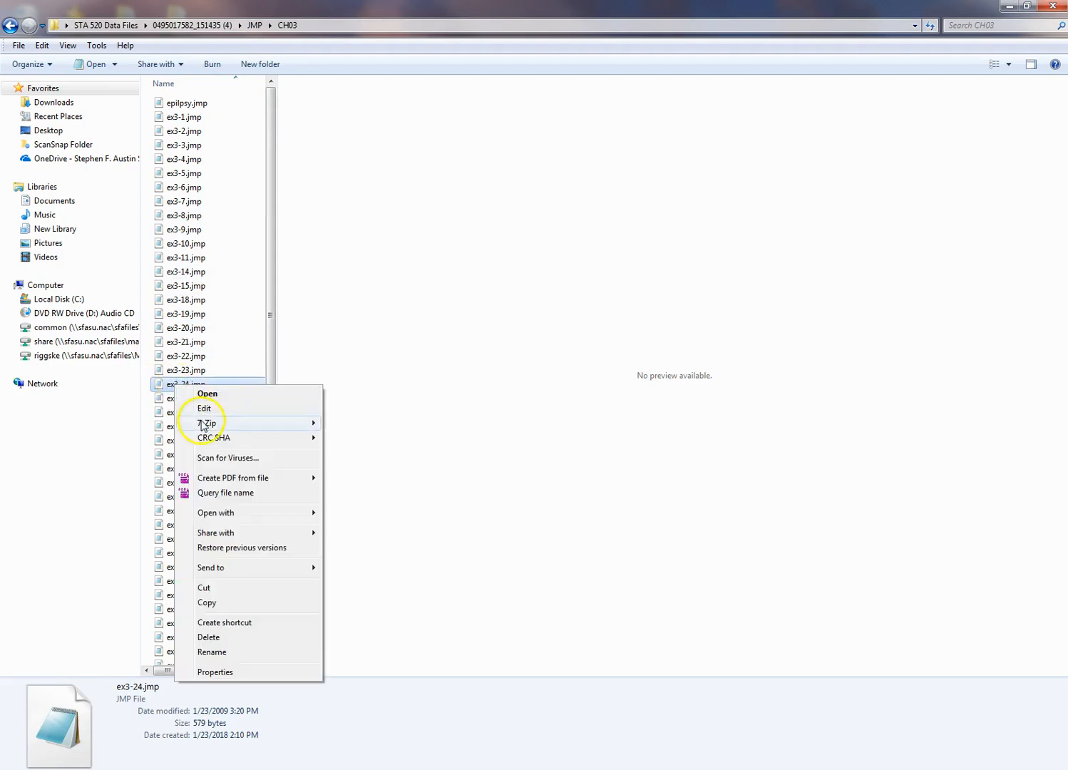
mouse_move(285, 513)
click(365, 514)
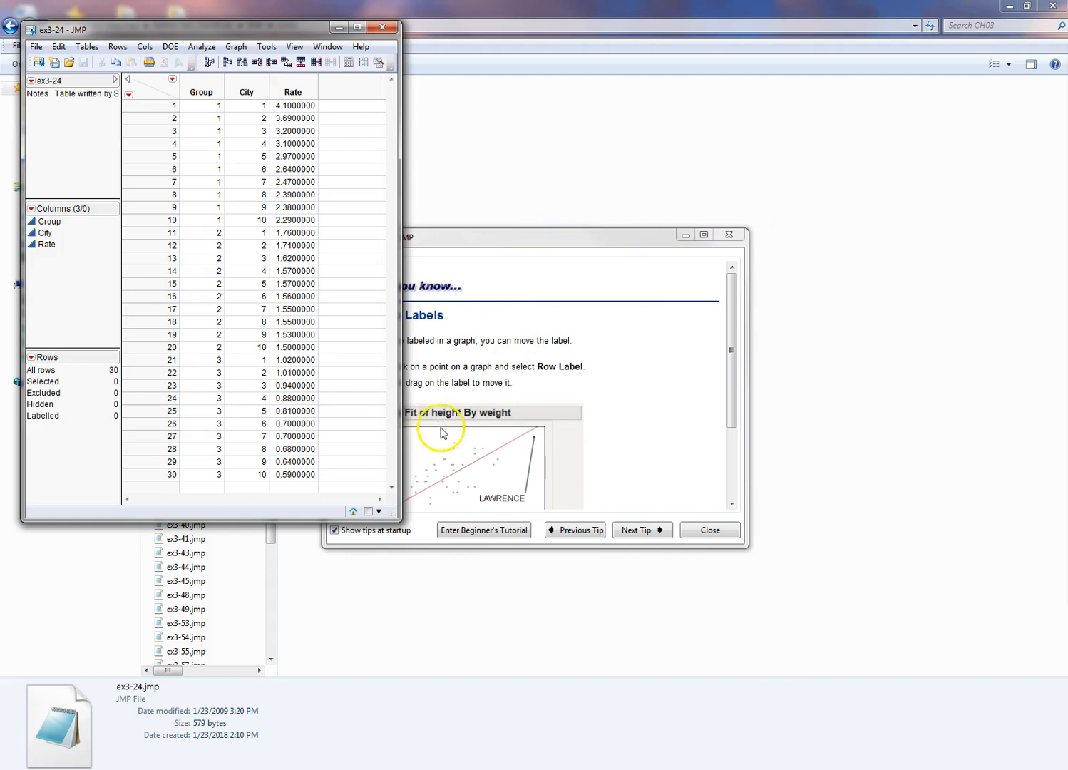
Switch to the textbook PDF in Adobe Acrobat Reader and examine Exercise 3.24 on page 124
click(560, 769)
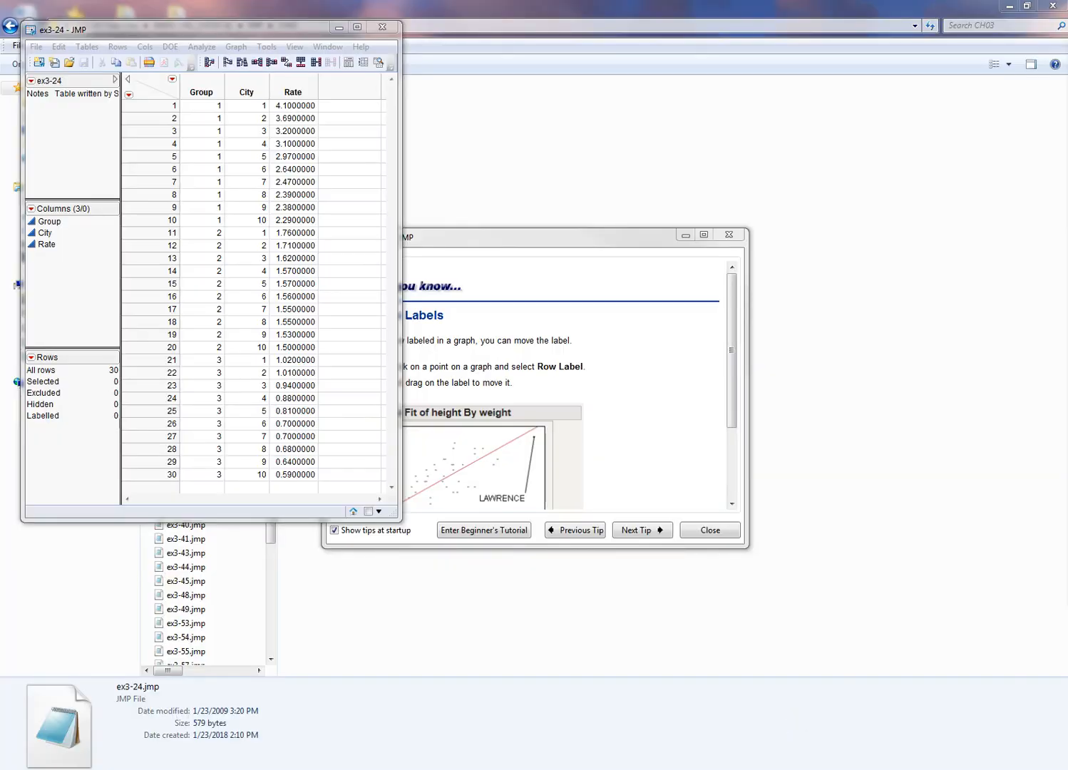
drag(1067, 128, 753, 3)
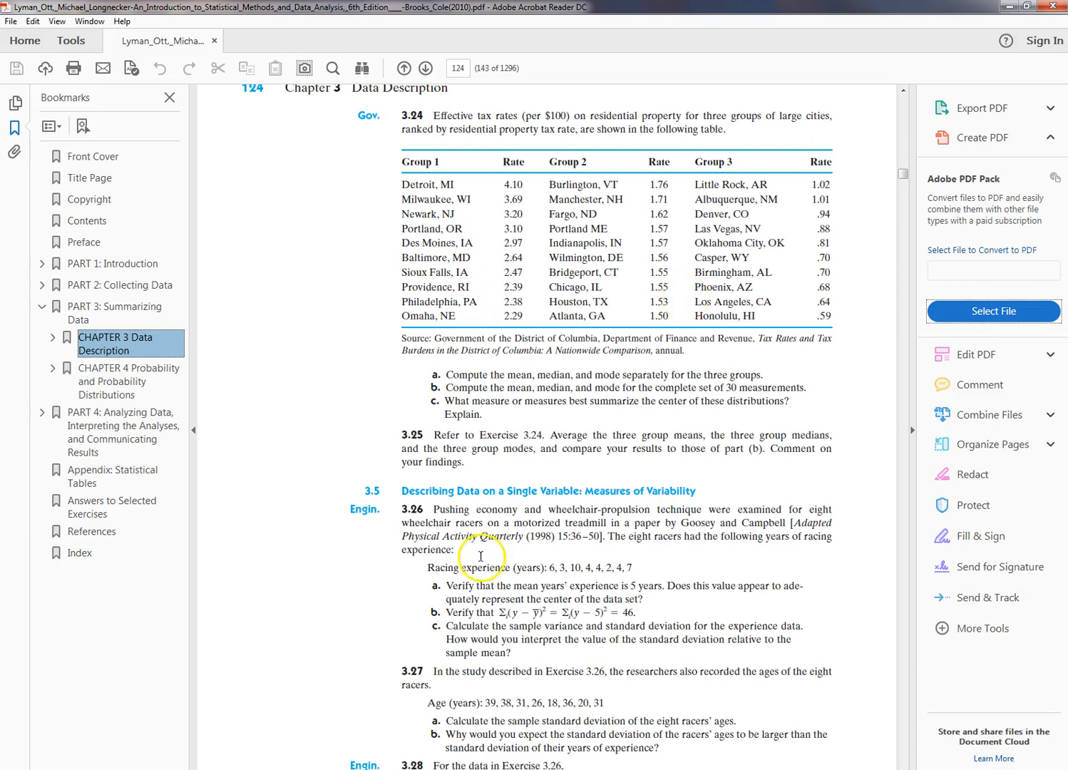
Switch back to the ex3-24 data table in JMP and enlarge its window to fill the screen
mouse_move(296, 769)
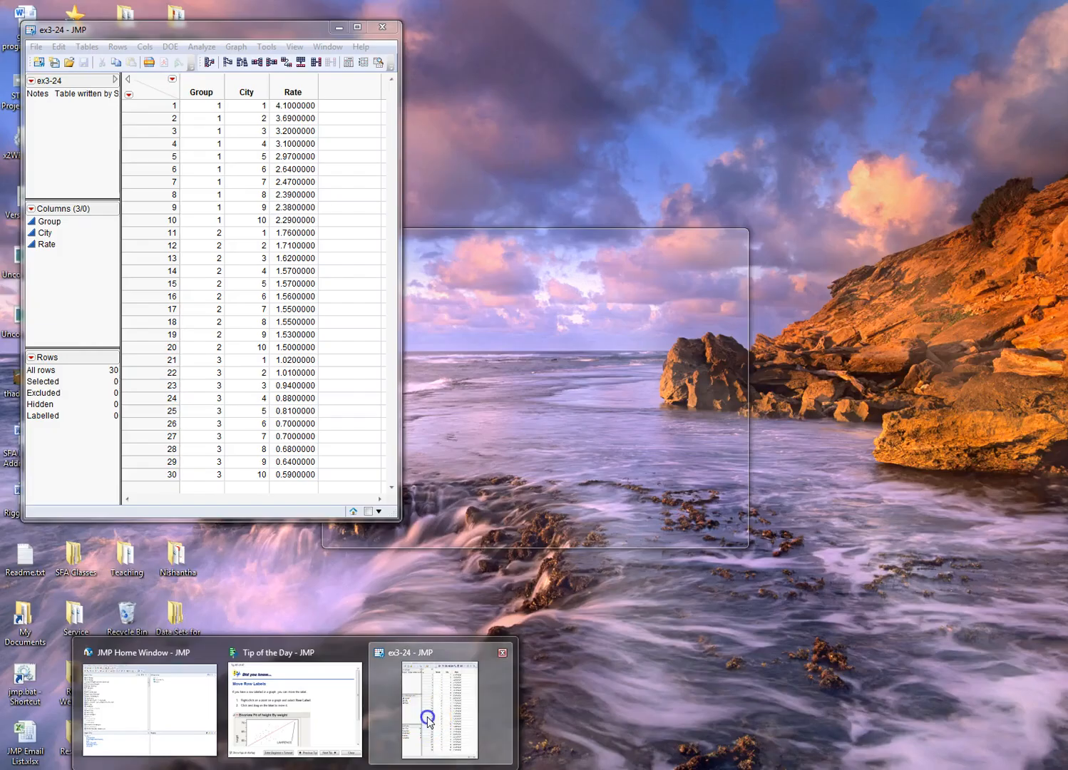
click(425, 713)
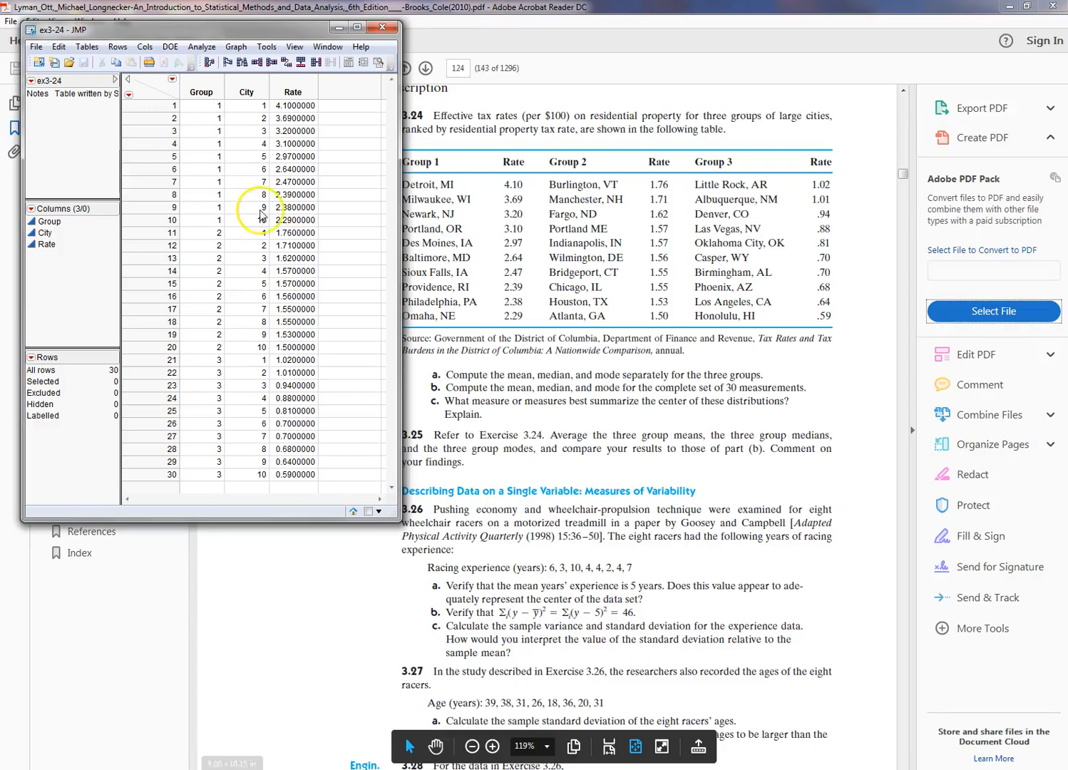
drag(398, 515, 1047, 740)
click(1003, 27)
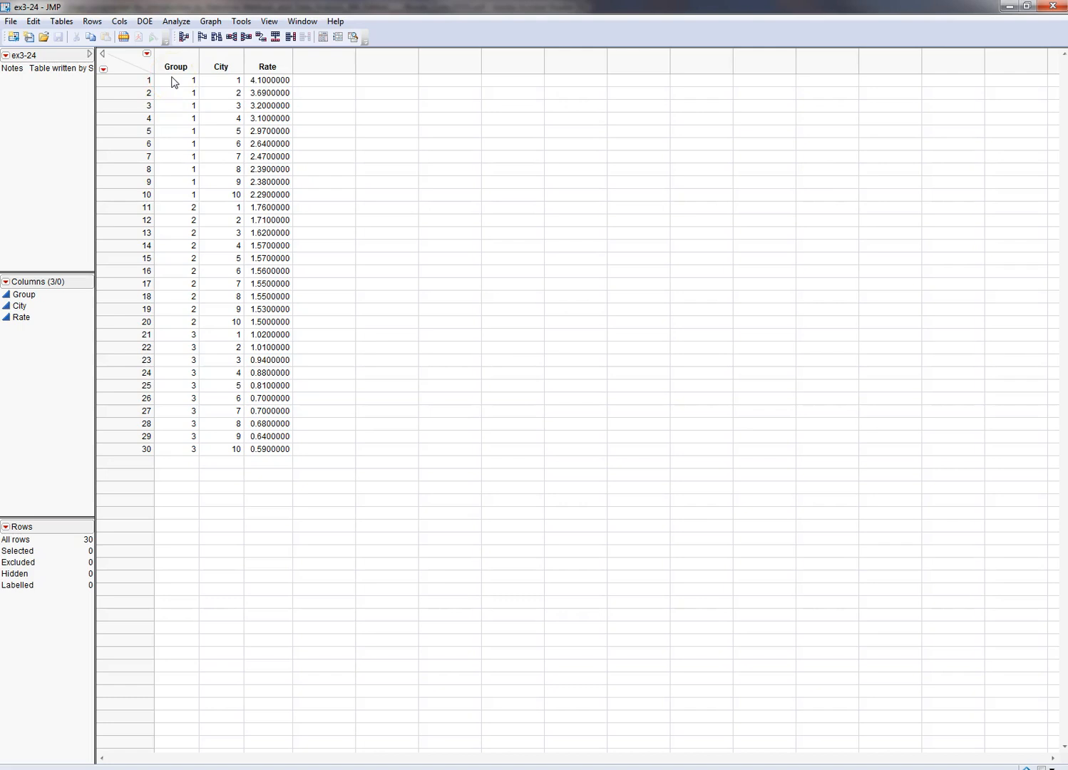
Set the modeling type of the Group and City columns to Nominal
click(7, 296)
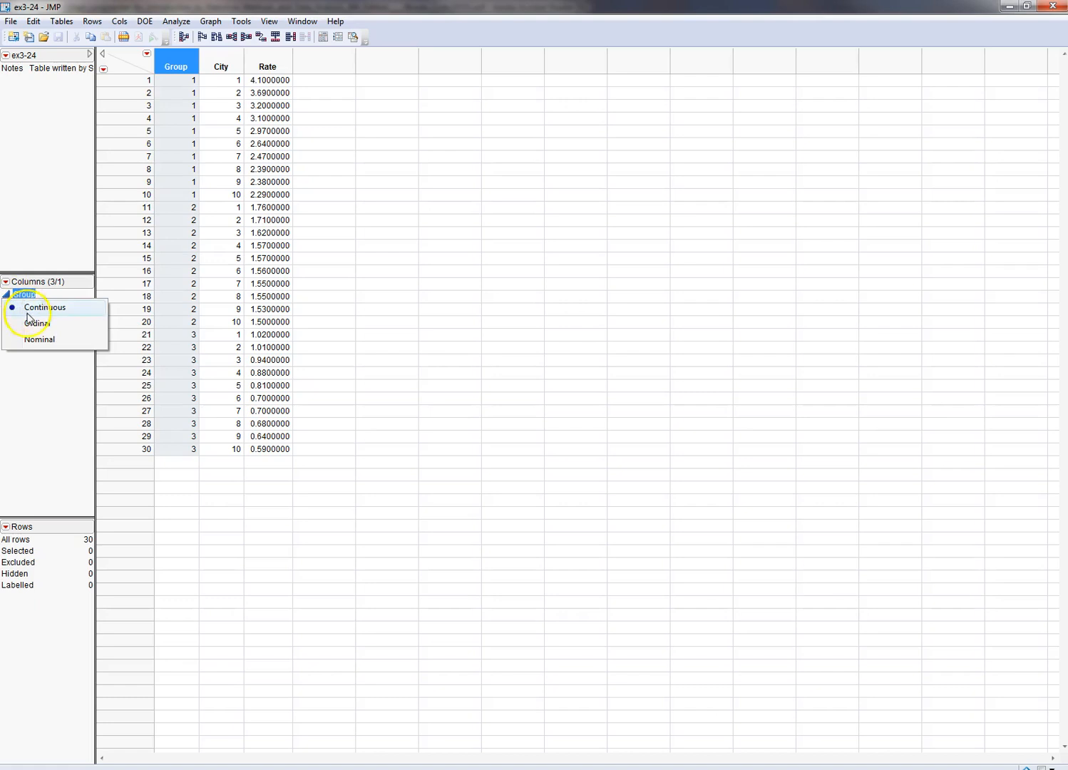
click(32, 342)
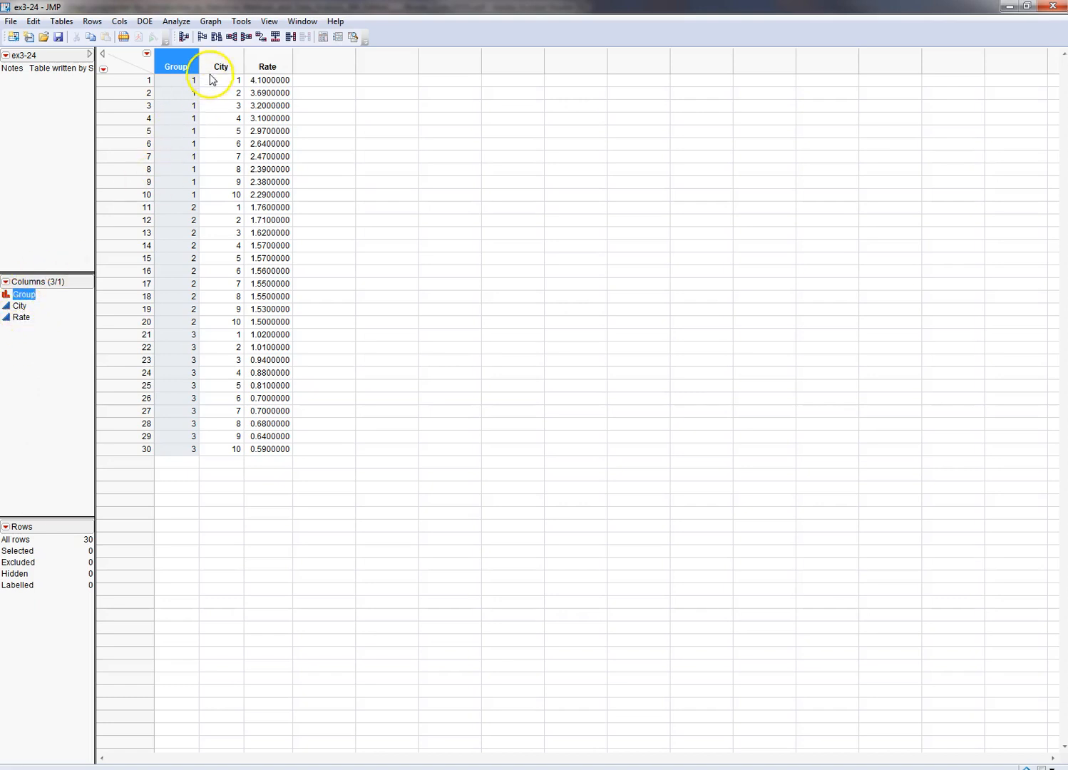
click(6, 305)
click(30, 360)
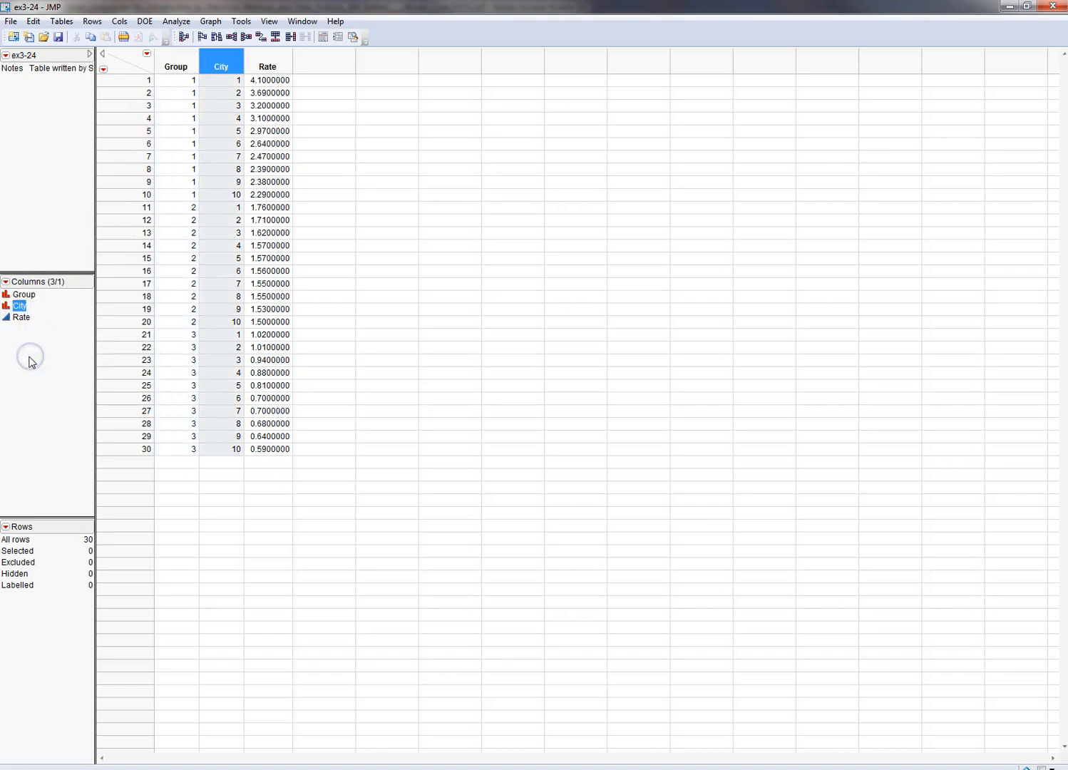
click(29, 355)
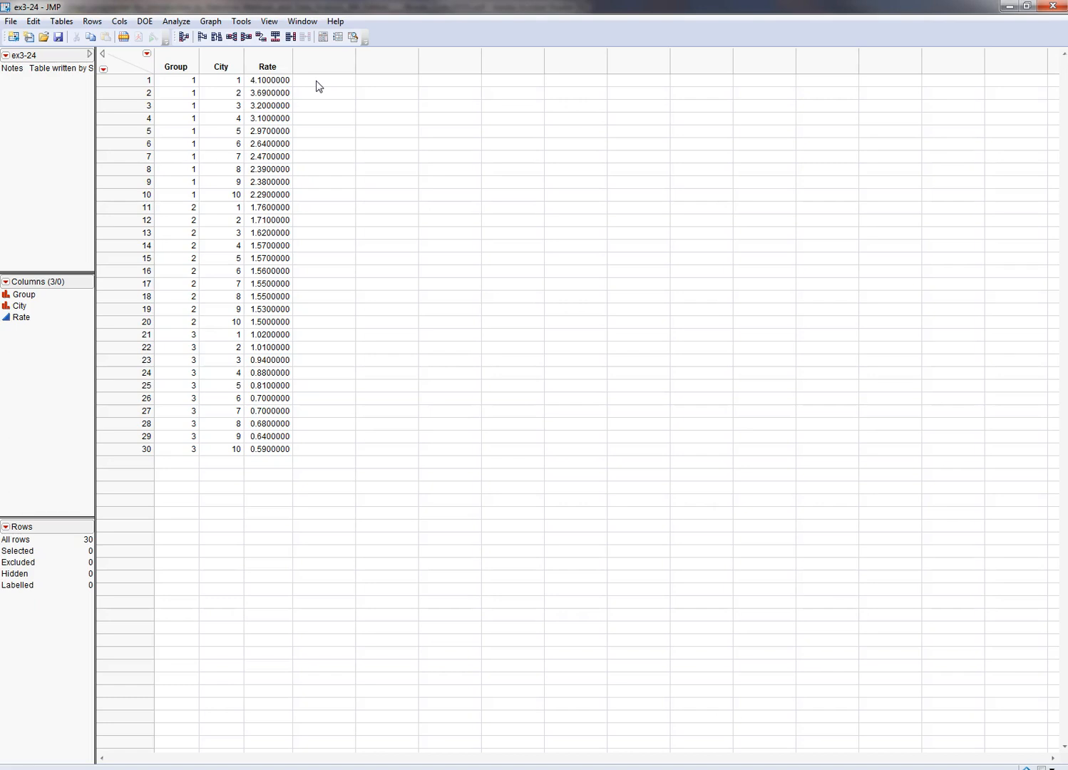
Run a Distribution analysis with Rate as the Y column and enlarge its report window
click(177, 23)
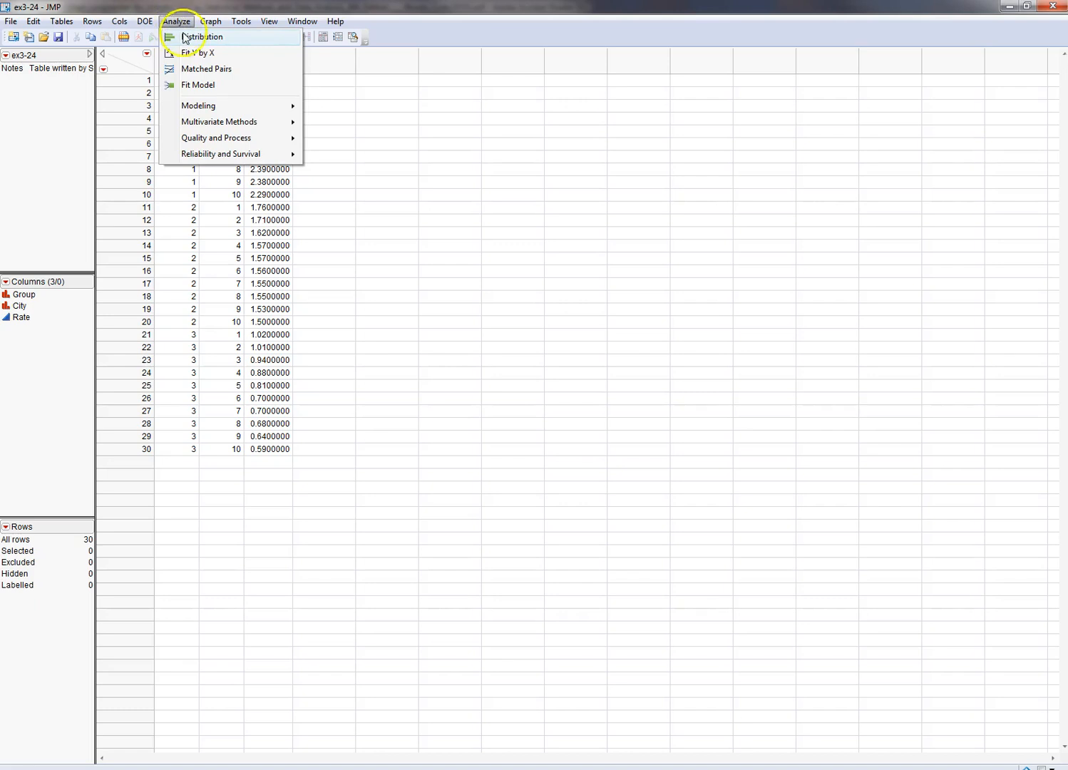
click(187, 40)
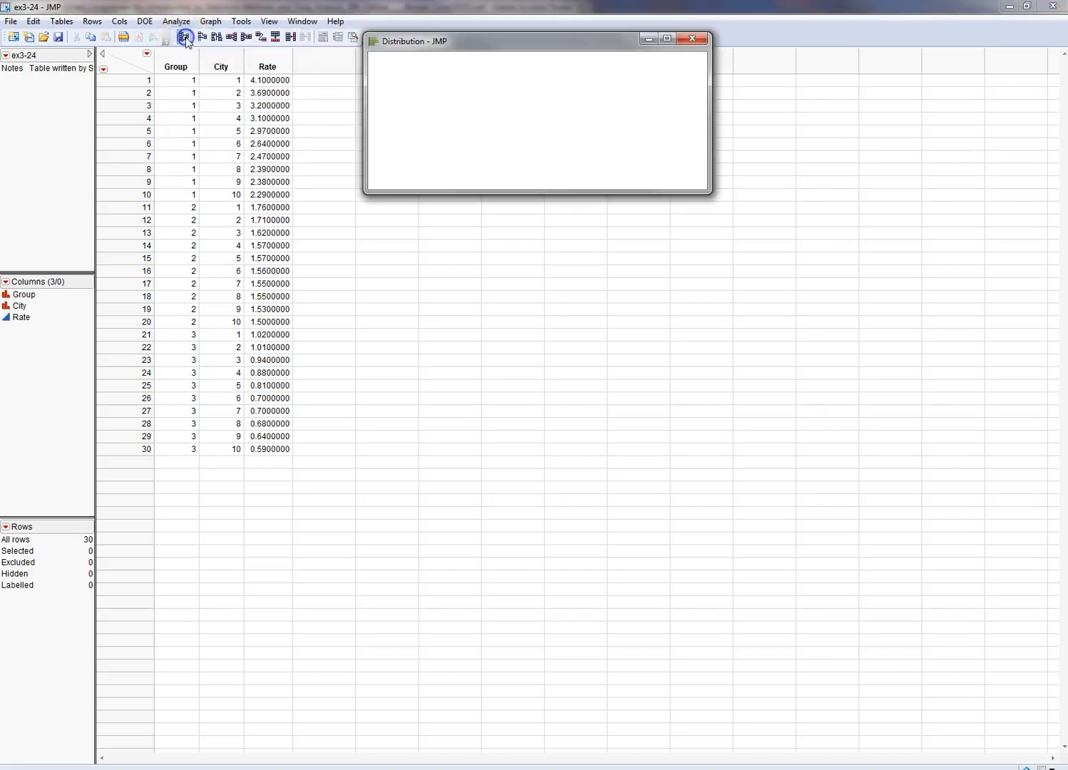
drag(402, 49, 407, 114)
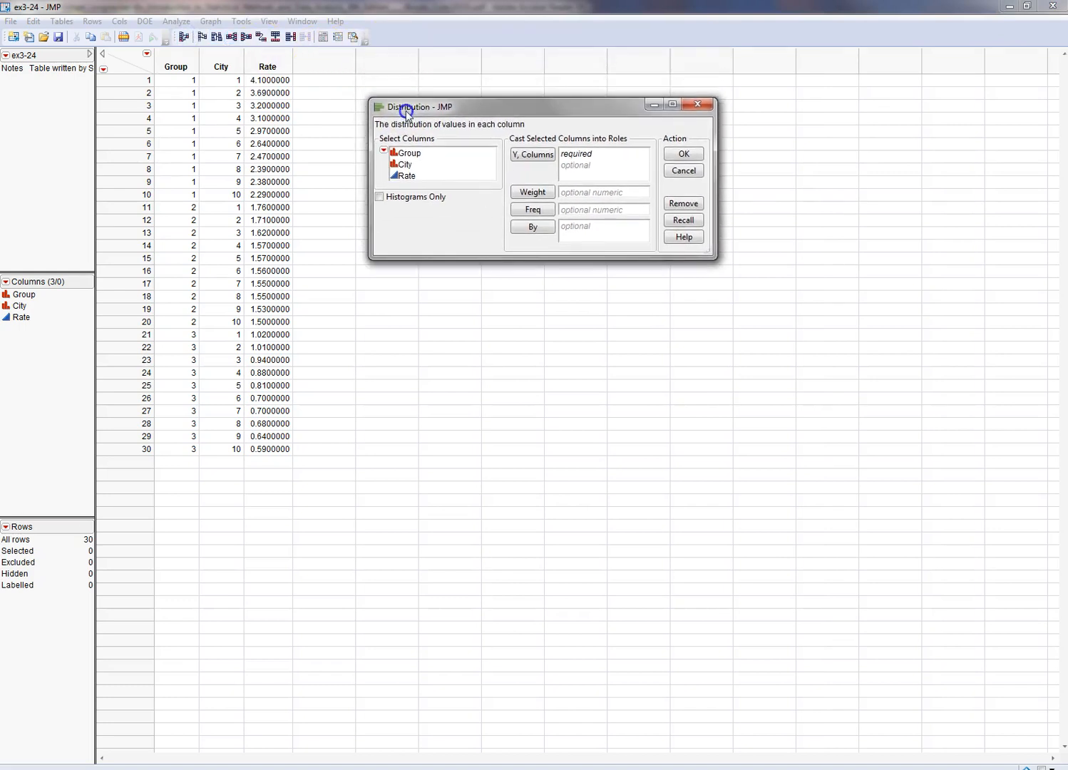
click(411, 179)
click(524, 156)
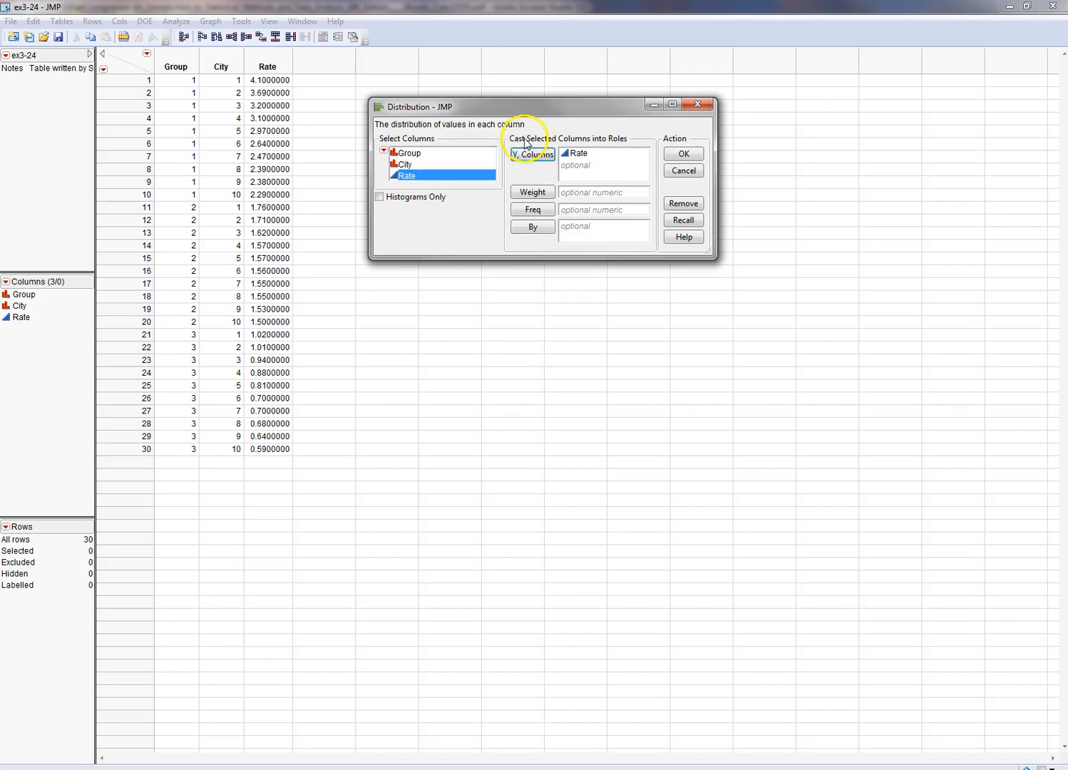
click(675, 154)
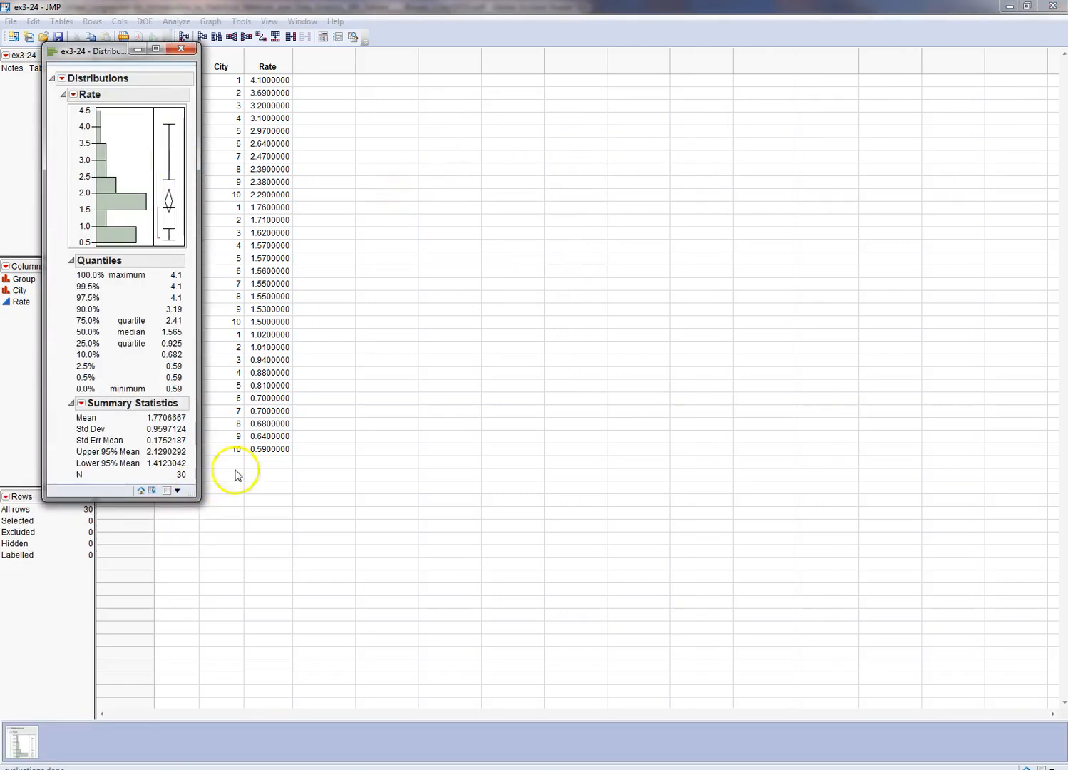
drag(200, 499, 480, 581)
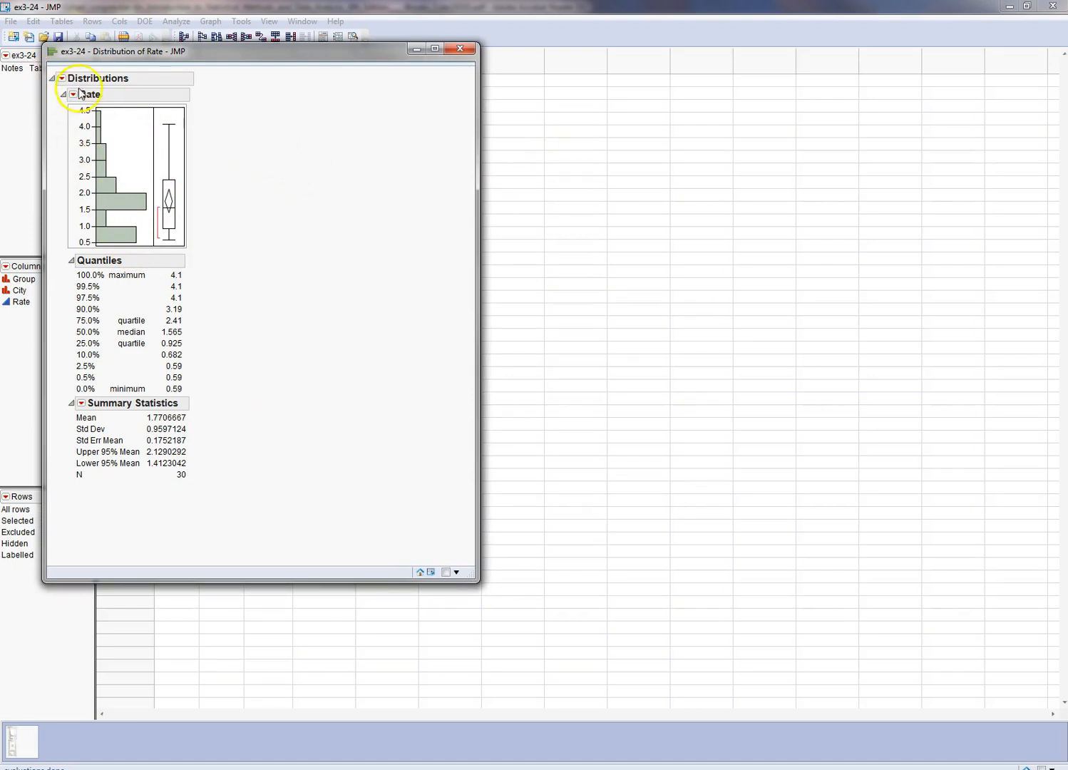
Collapse and re-expand the Distributions and Rate outlines, and look through the outline display options
click(51, 78)
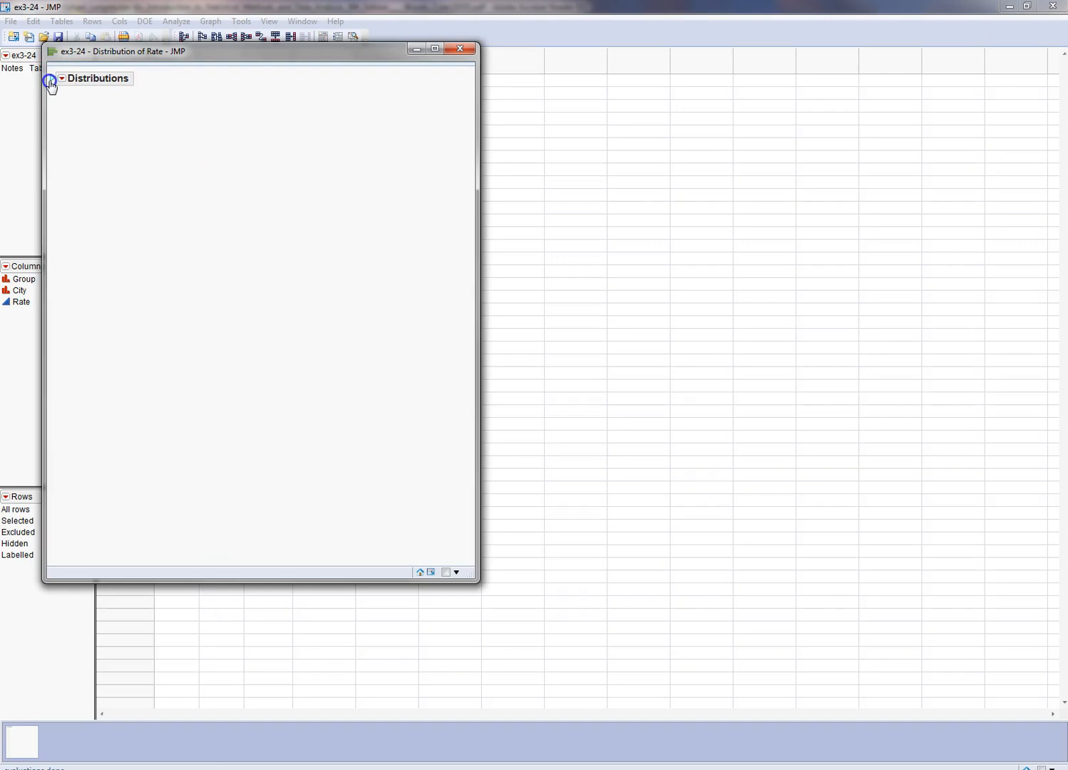
click(50, 79)
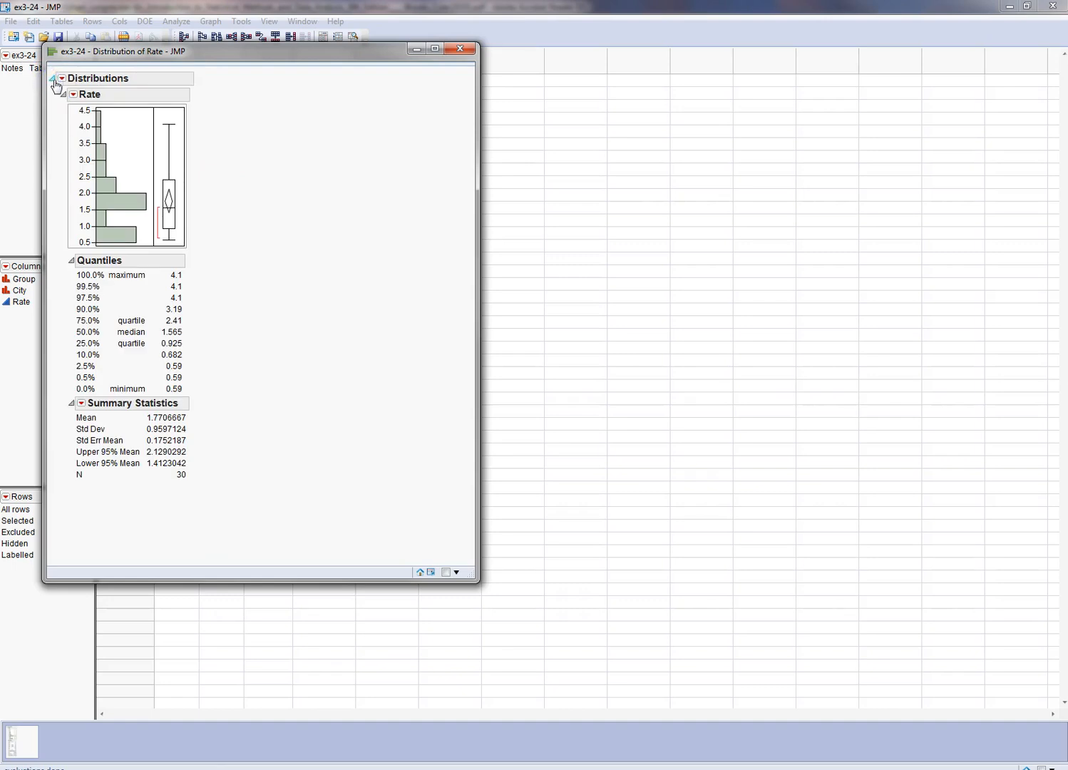
click(51, 79)
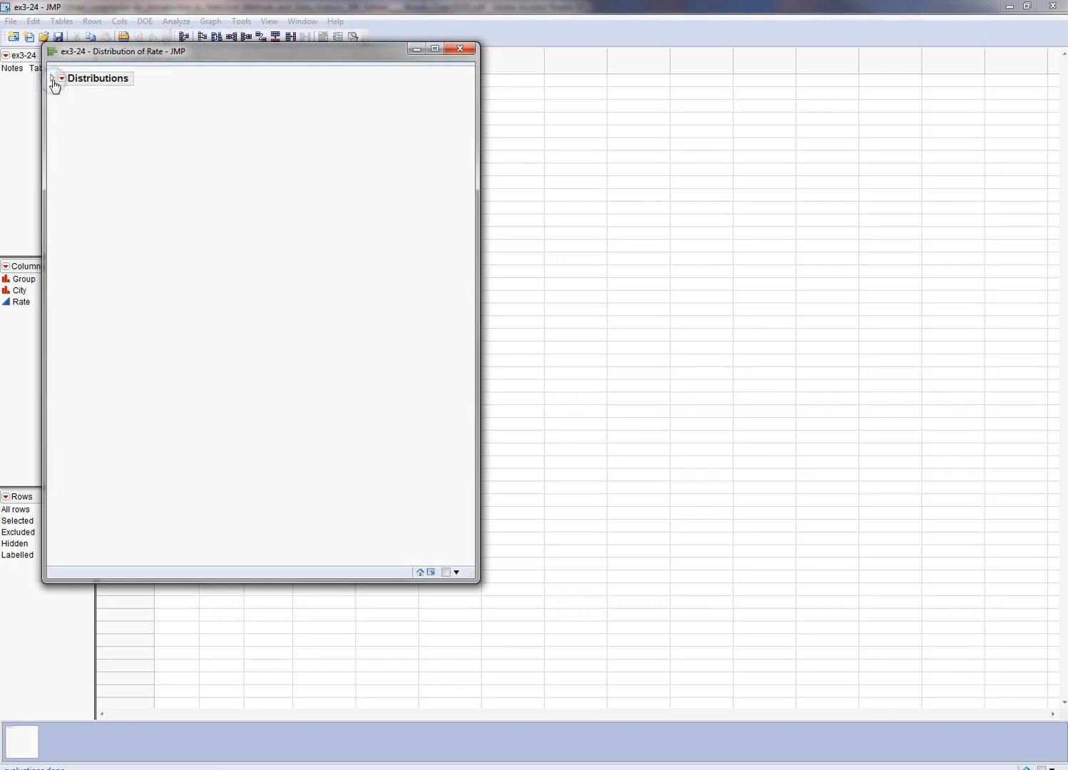
click(53, 79)
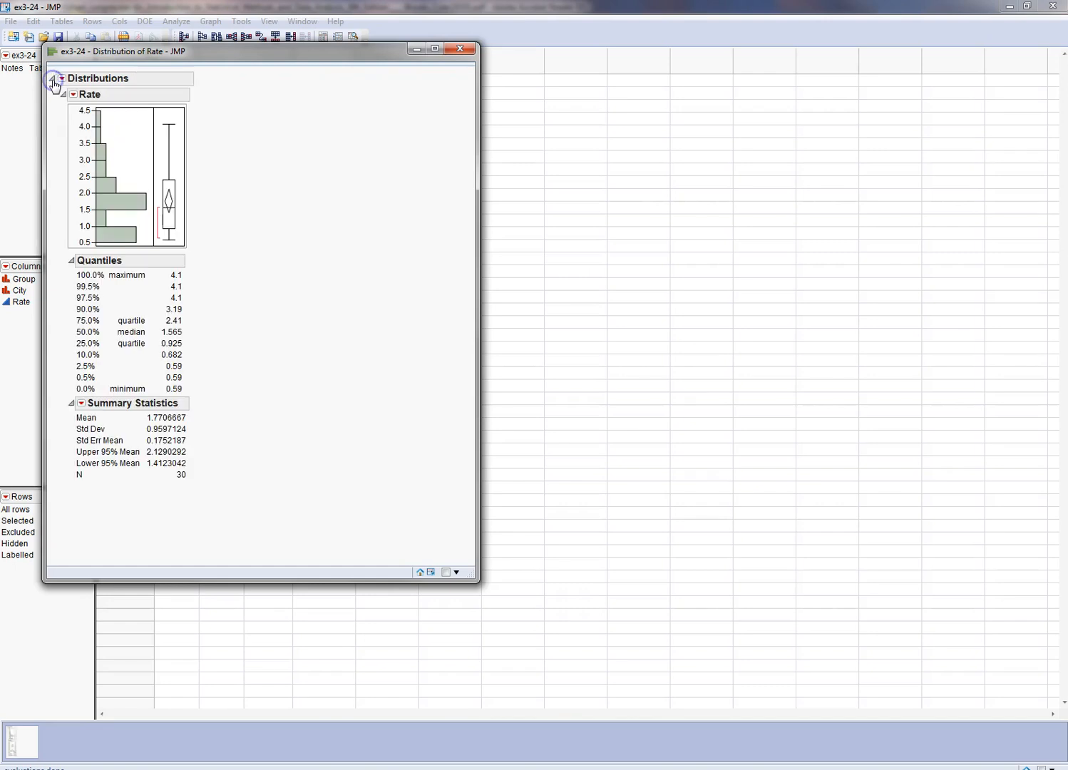
click(64, 95)
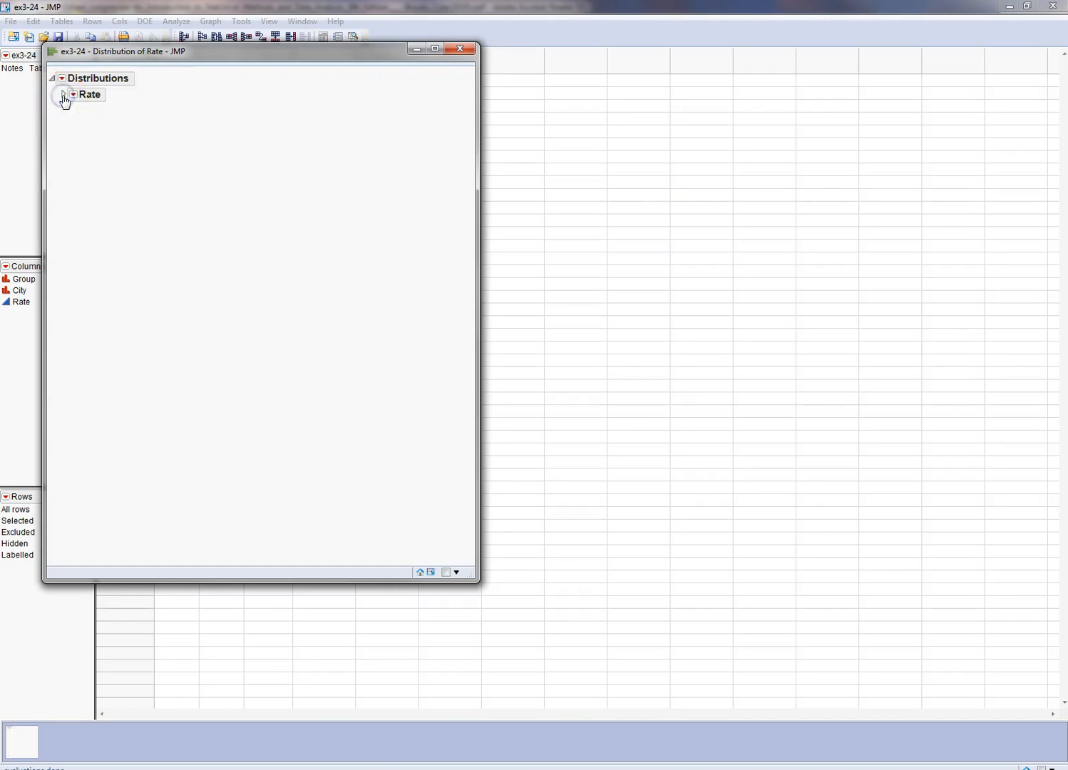
click(63, 95)
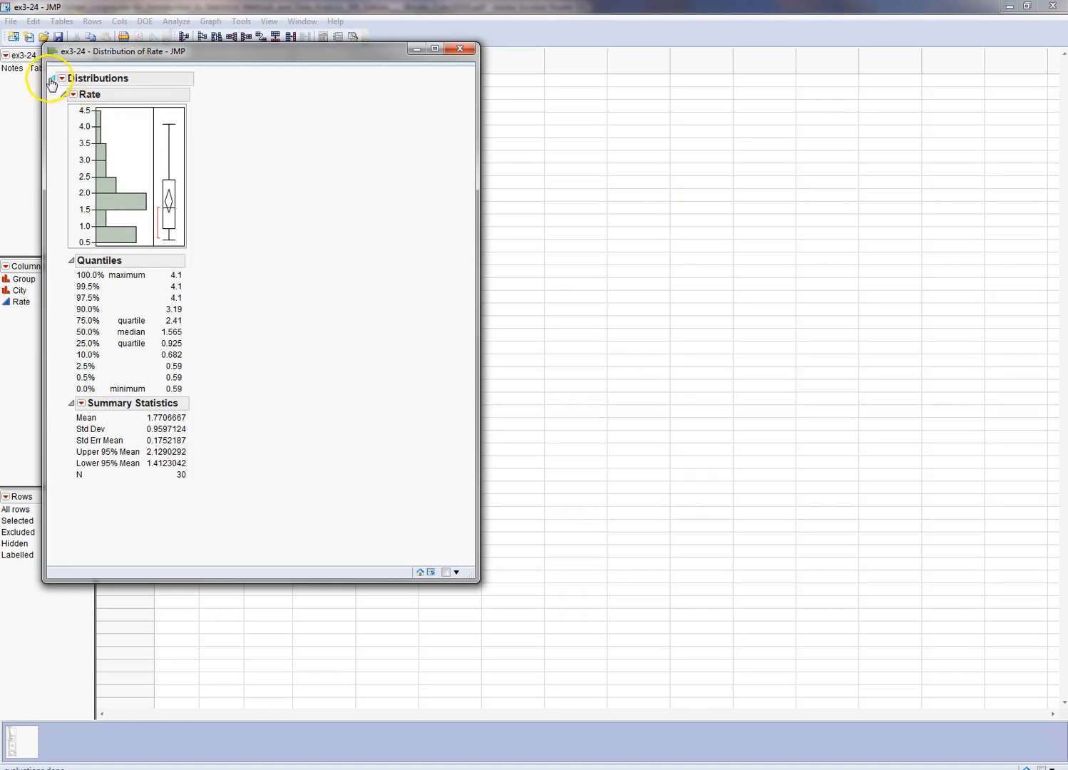
right_click(53, 81)
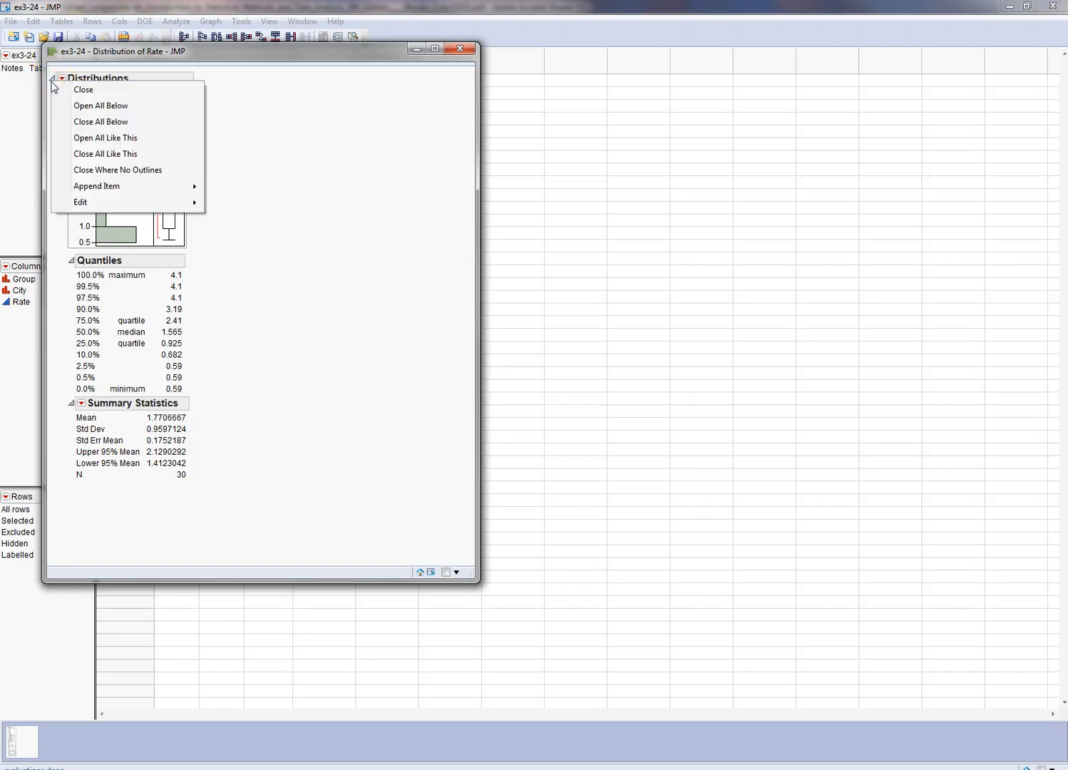
click(309, 99)
Stack the Distribution report horizontally, then widen its window and move it clear of the data table
click(62, 79)
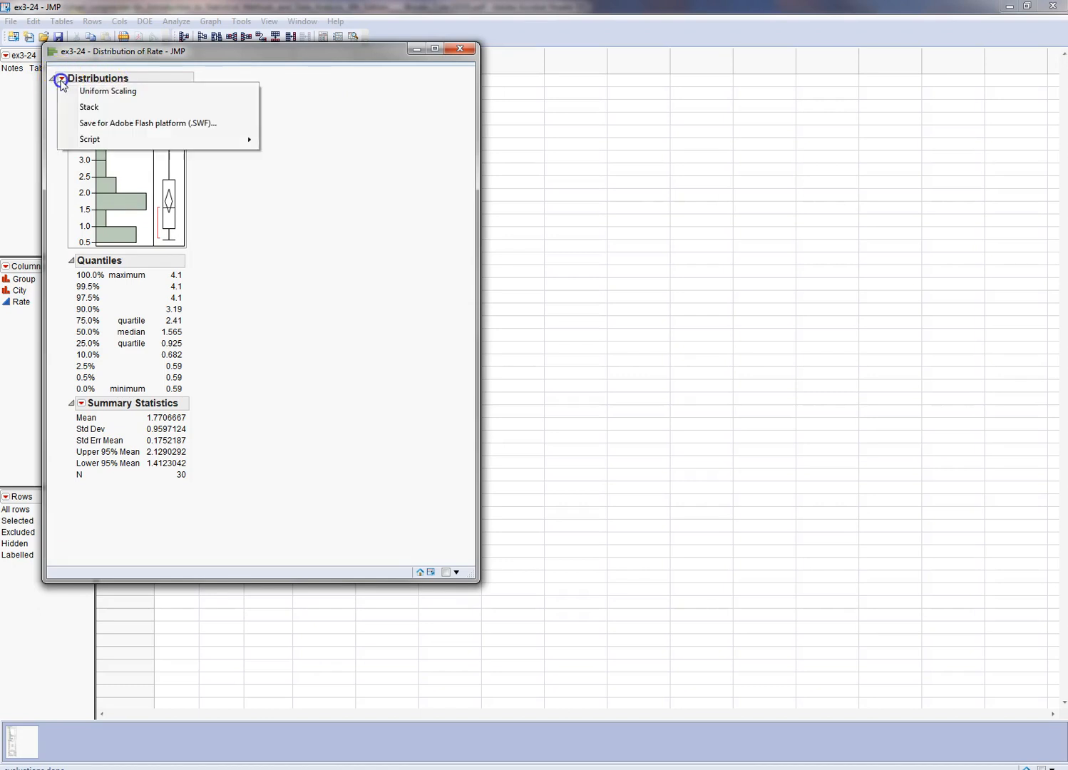
click(84, 107)
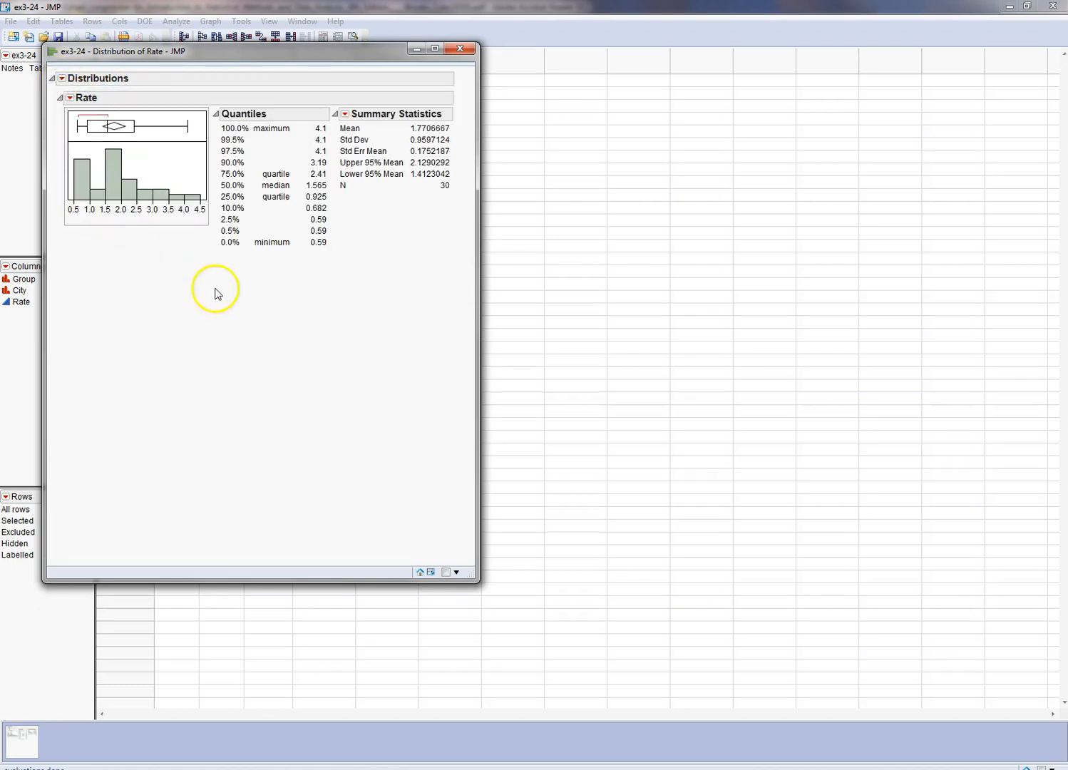
drag(478, 280, 590, 280)
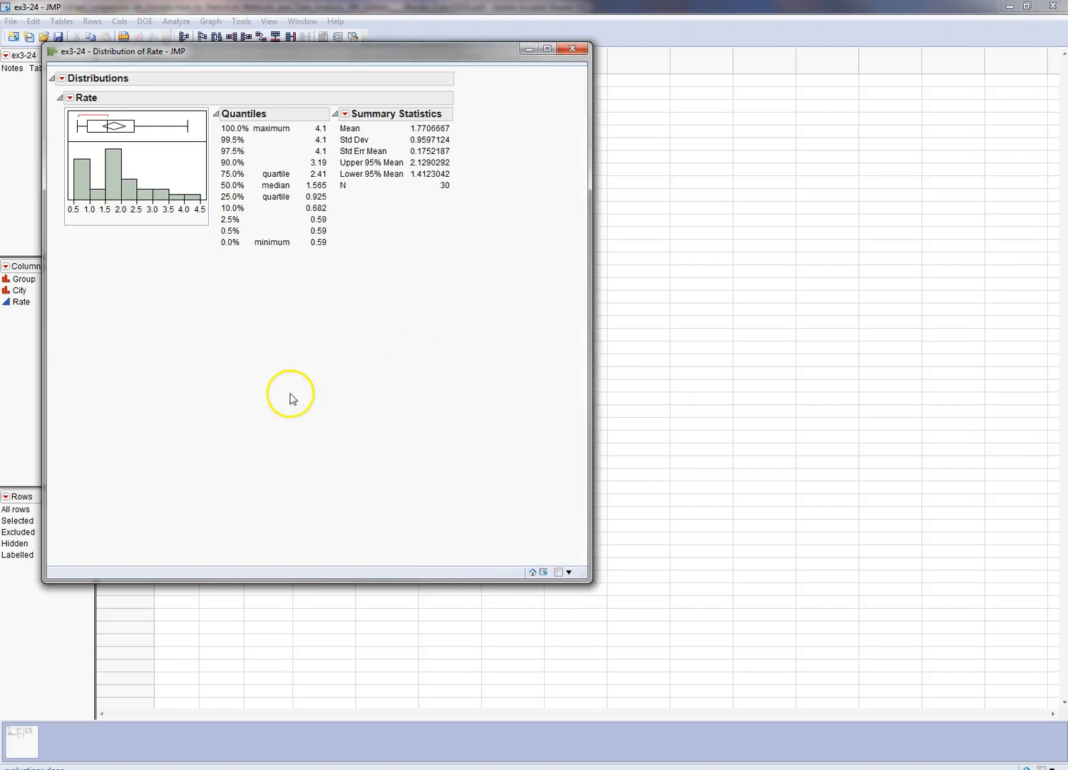
drag(346, 50, 611, 57)
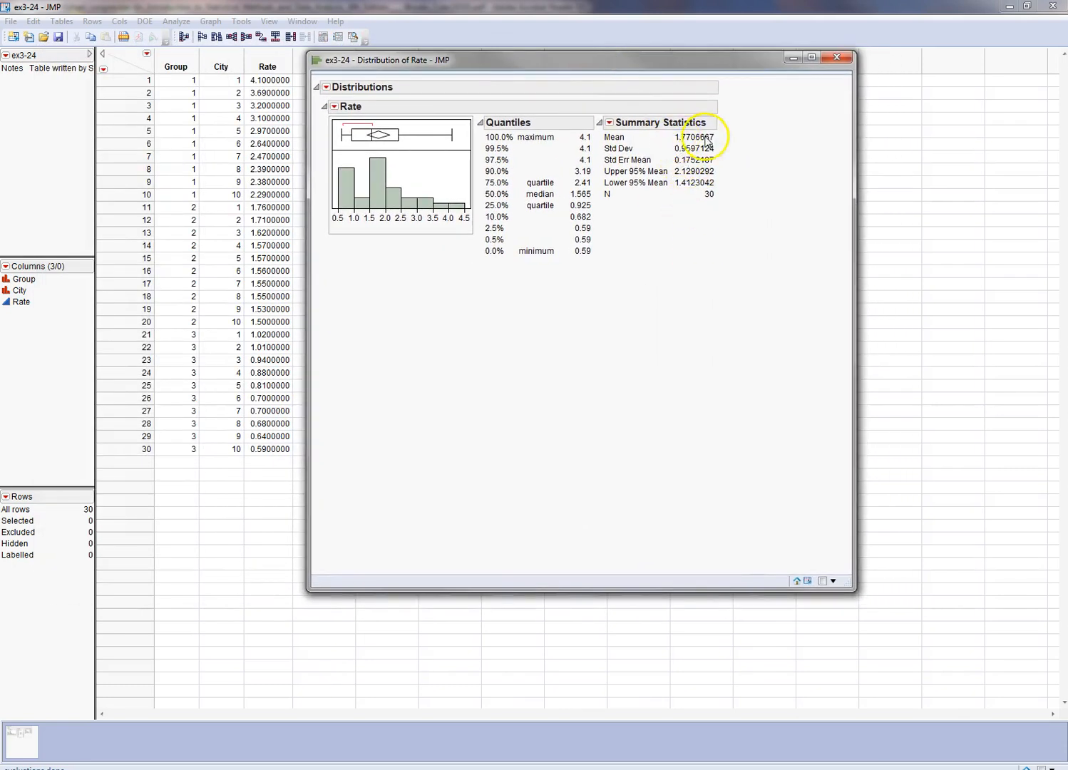
click(664, 137)
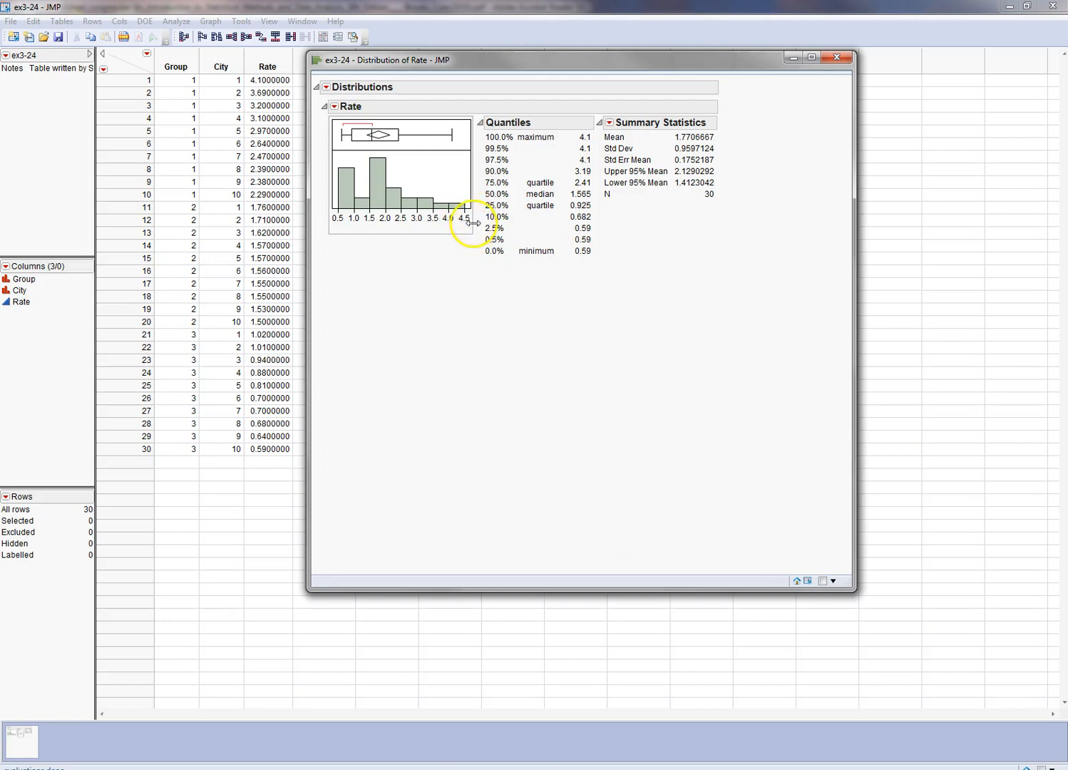
Enlarge the Rate histogram and widen the report window to fit the summary statistics, keeping the data table visible beside it
drag(470, 228, 568, 342)
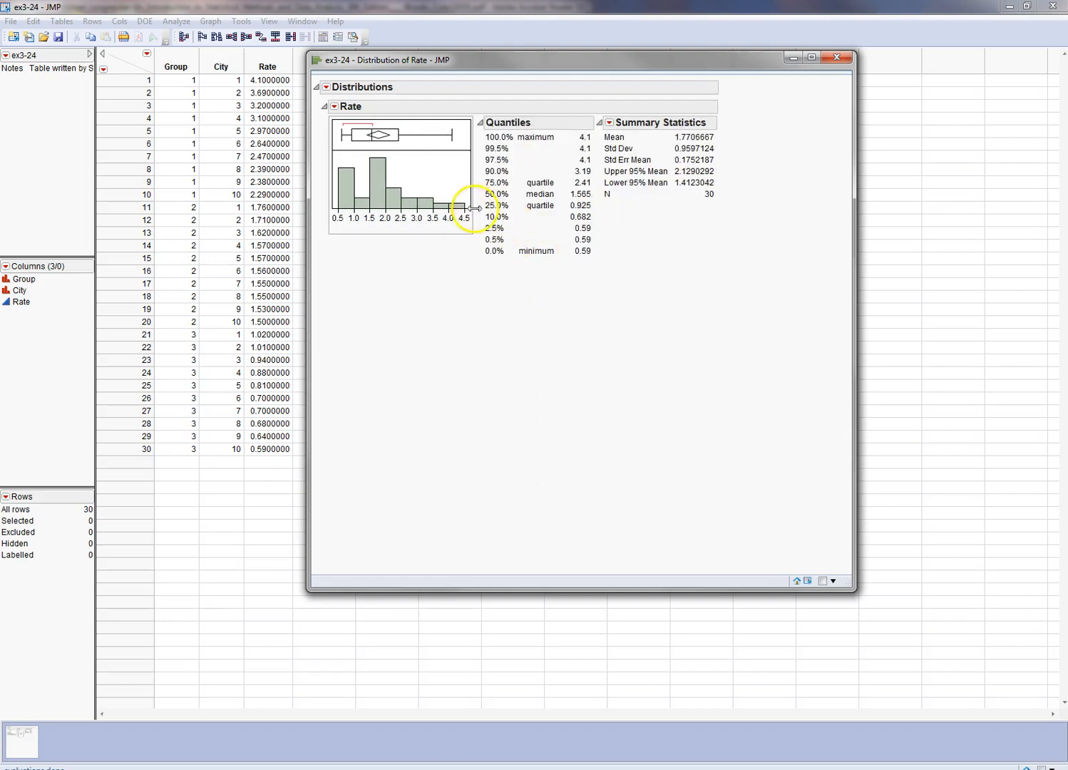
drag(472, 208, 624, 348)
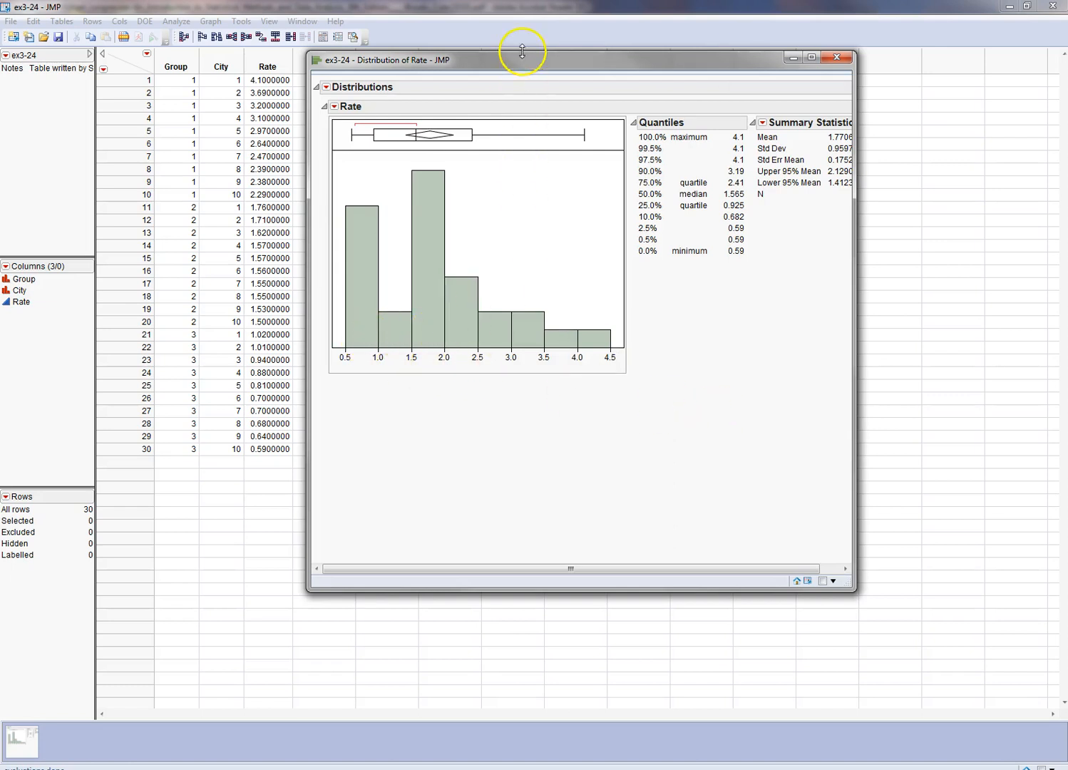
drag(528, 60, 575, 63)
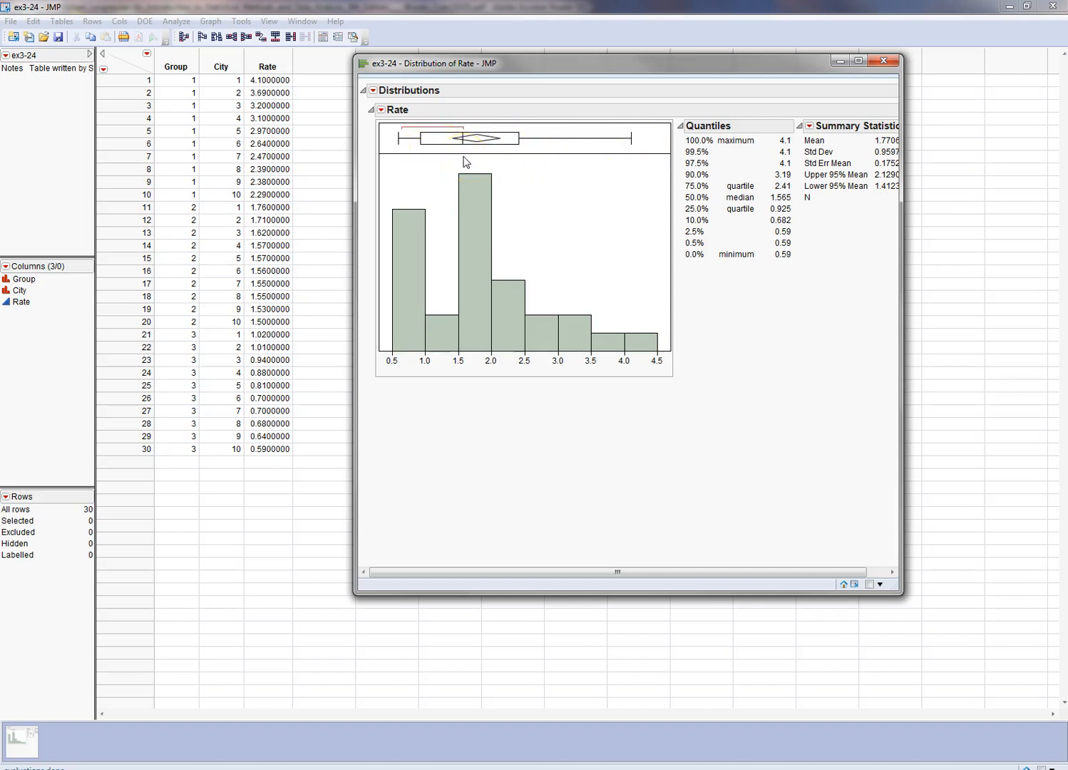
drag(900, 237, 1013, 237)
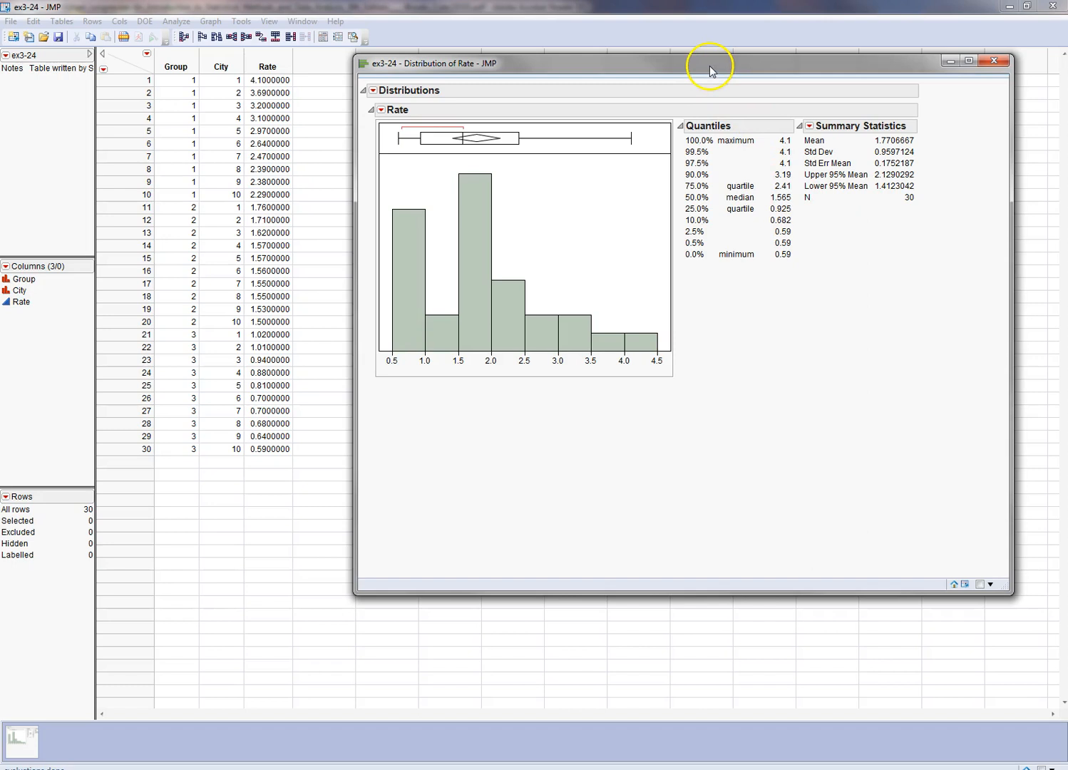
drag(710, 65, 727, 62)
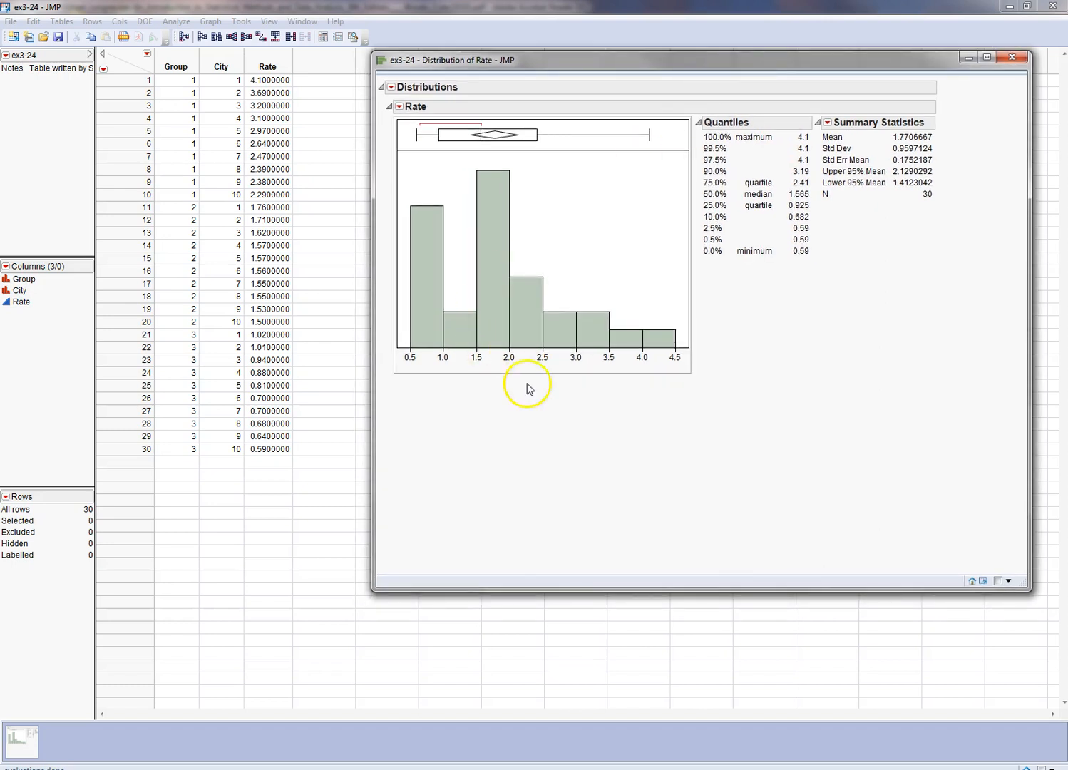
Select the 4.0–4.5 and 1.5–2.0 histogram bars in turn to examine their corresponding rows in the data table
click(653, 346)
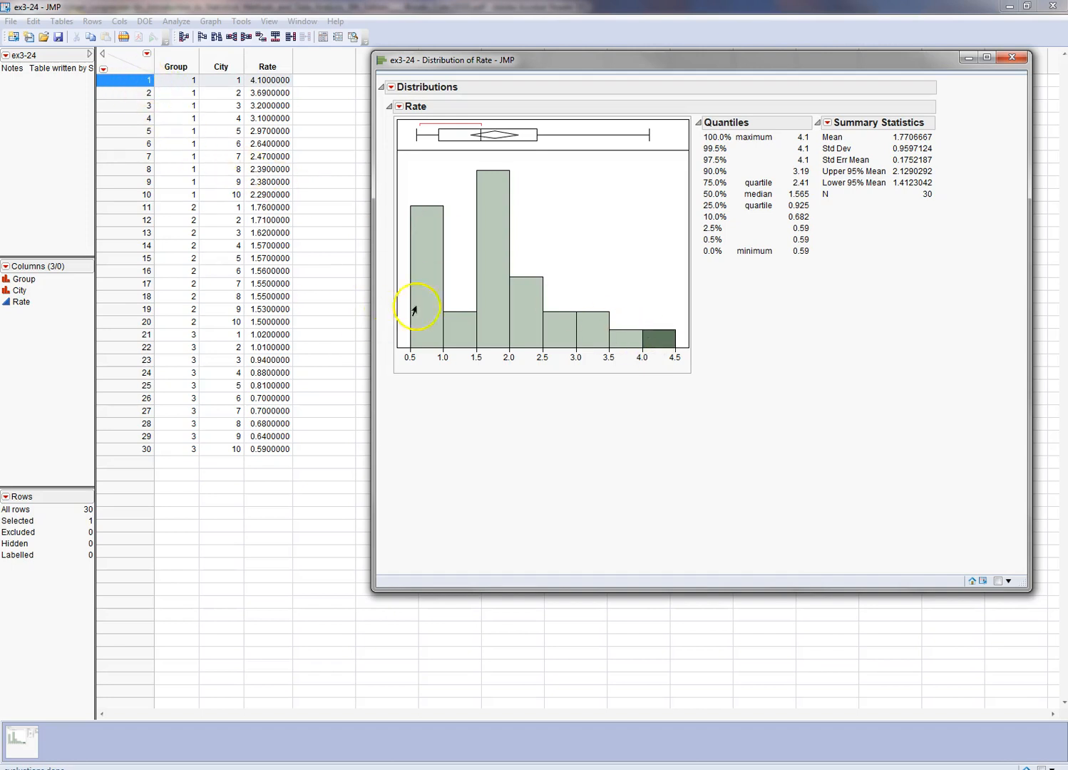
click(489, 243)
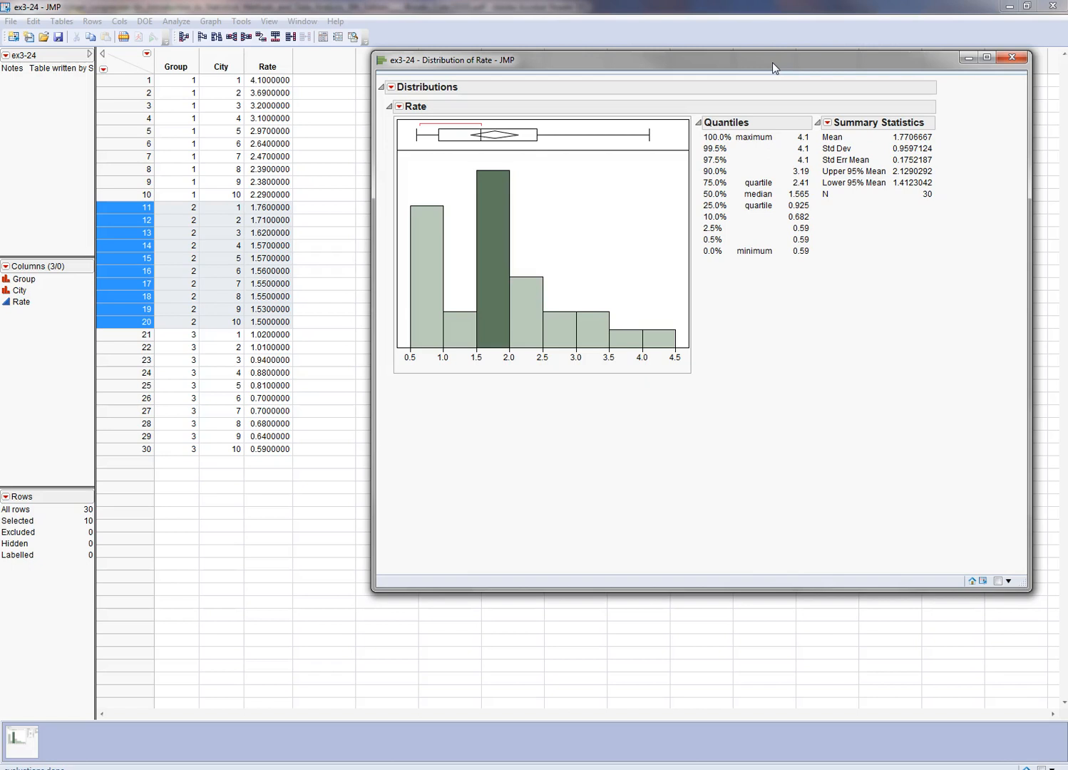
Run a Fit Y by X analysis with Rate as the Y, Response and Group as the X, Factor
click(178, 22)
click(180, 22)
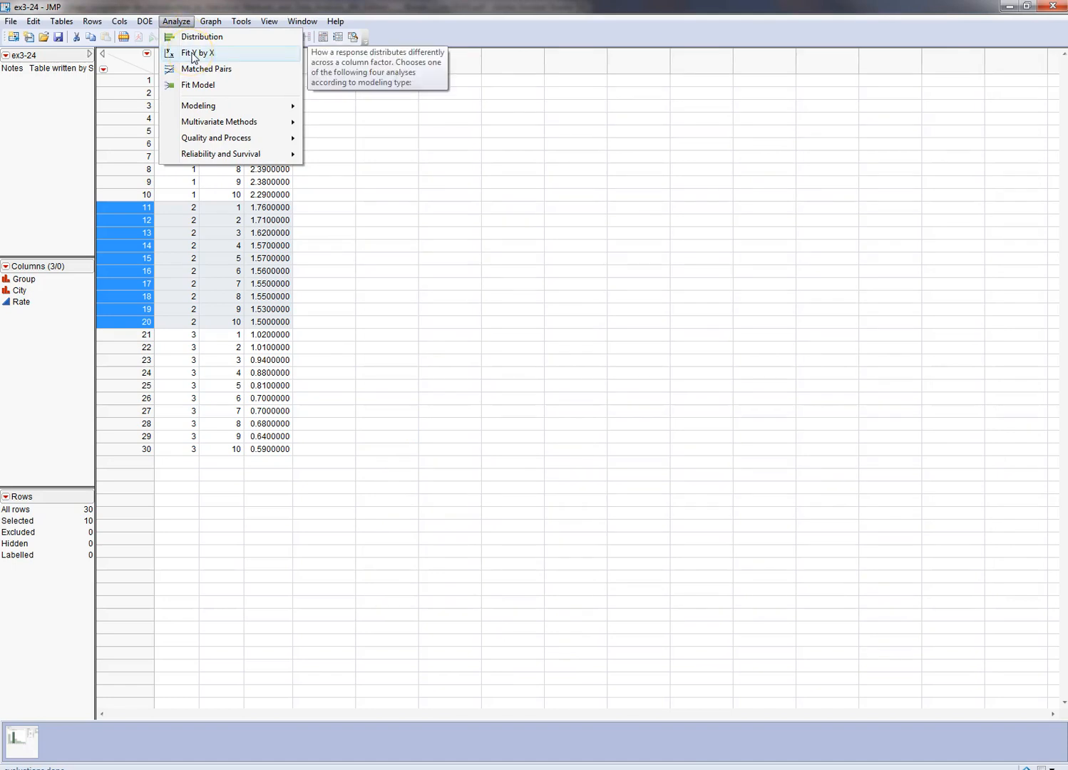
click(192, 55)
drag(435, 58, 450, 93)
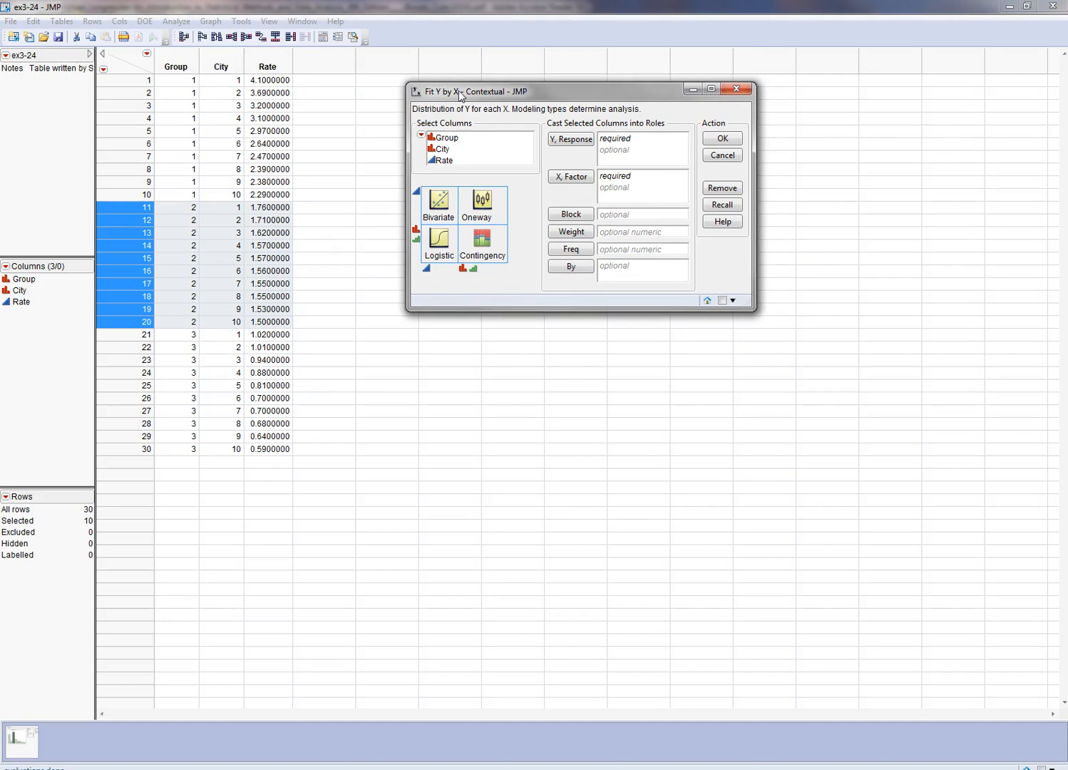
drag(461, 93, 465, 78)
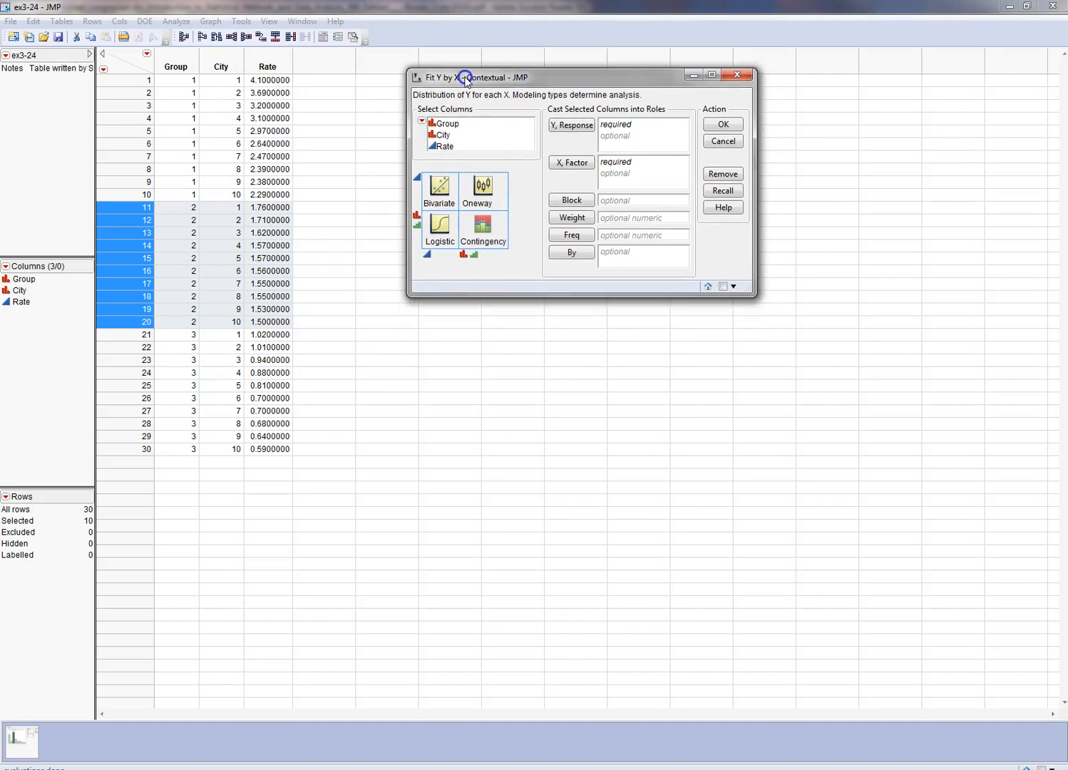
click(446, 147)
click(560, 126)
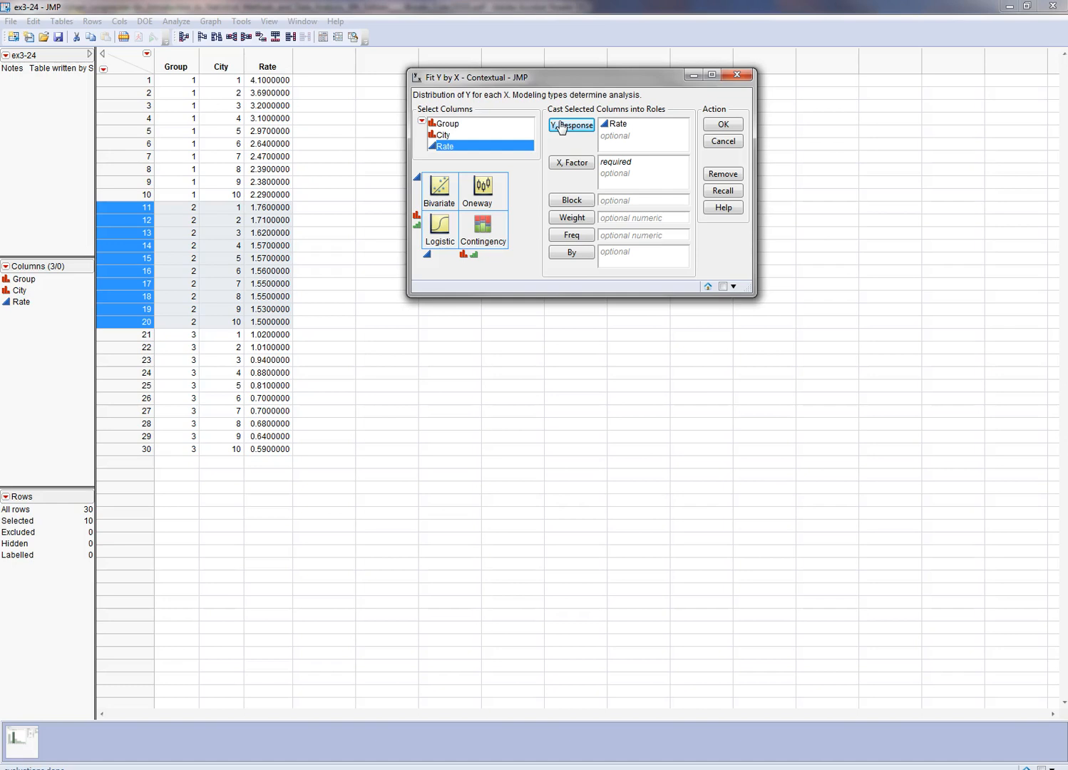
click(449, 125)
click(561, 167)
click(559, 165)
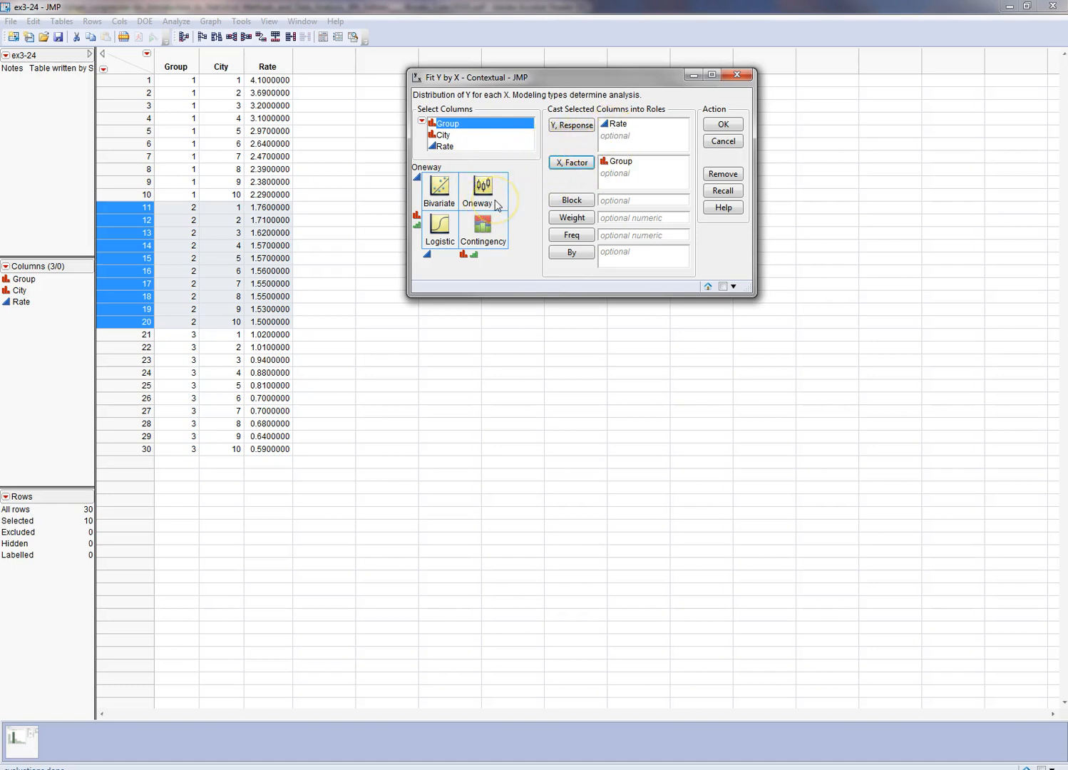
click(723, 129)
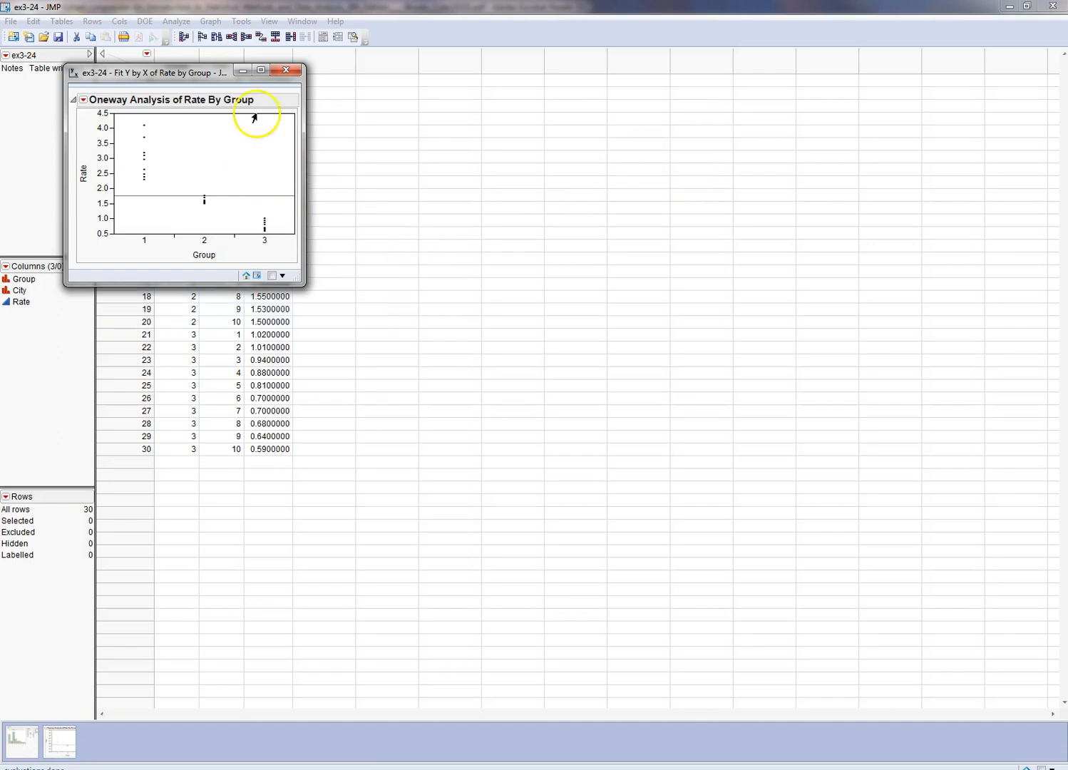
Enlarge the Fit Y by X report window and its Rate by Group plot, and position the window clear of the data table
click(261, 70)
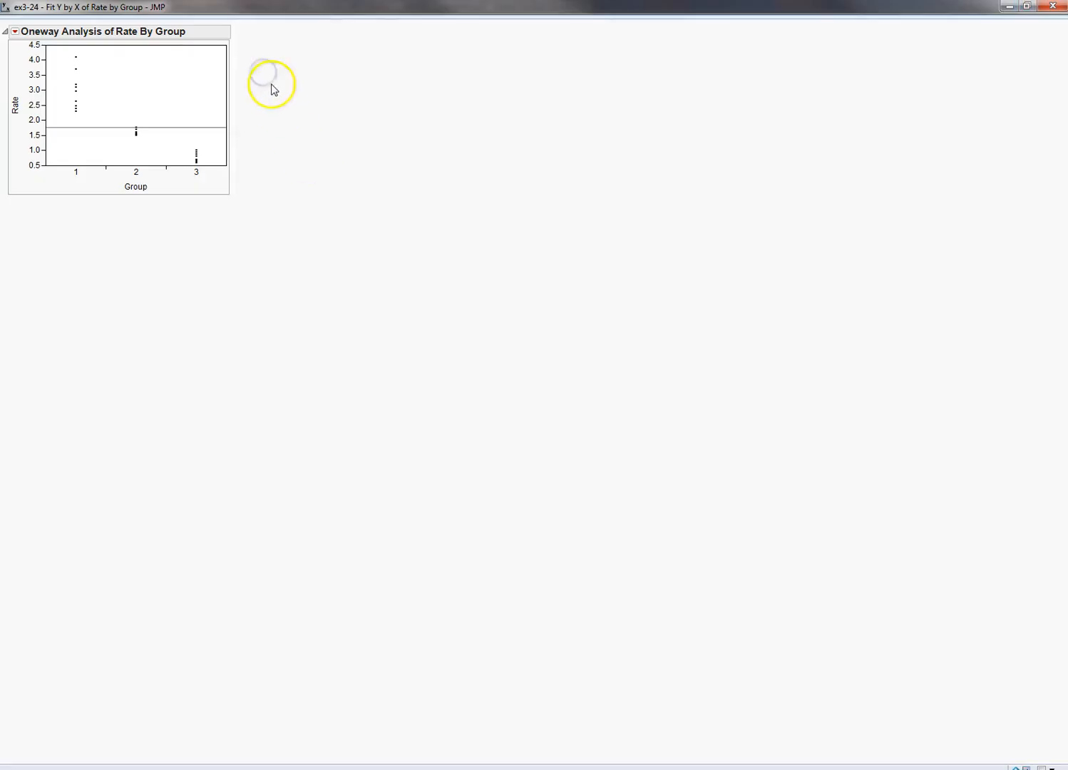
click(1027, 6)
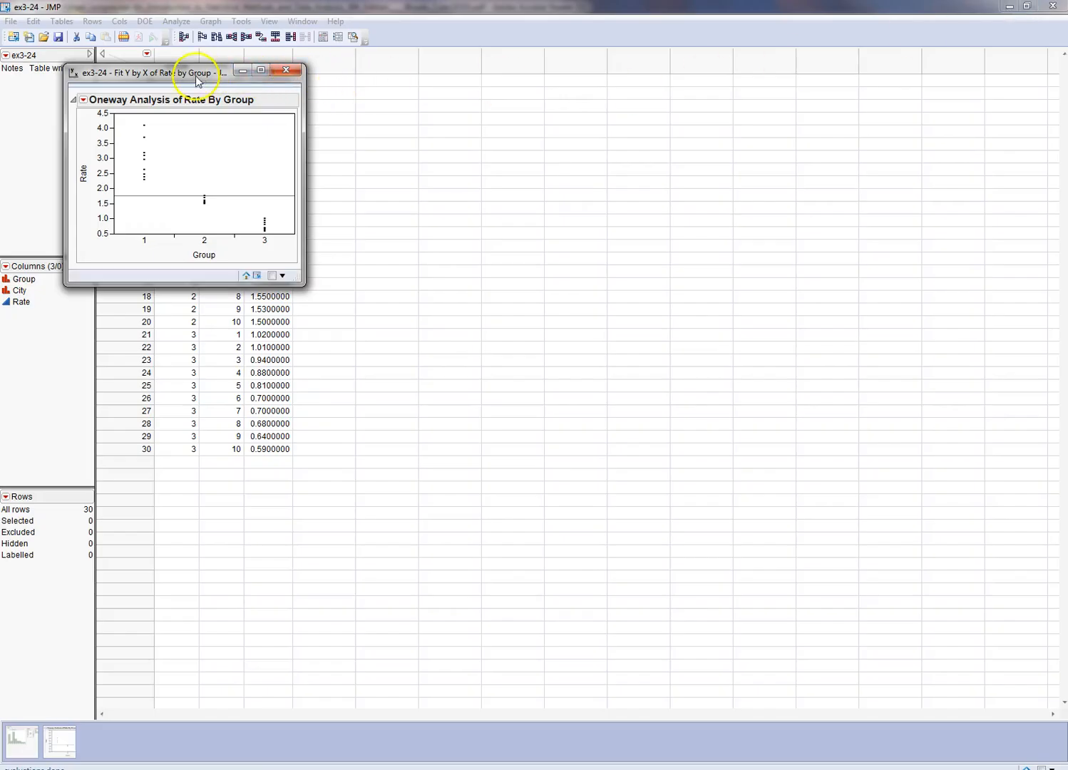
drag(305, 283, 589, 458)
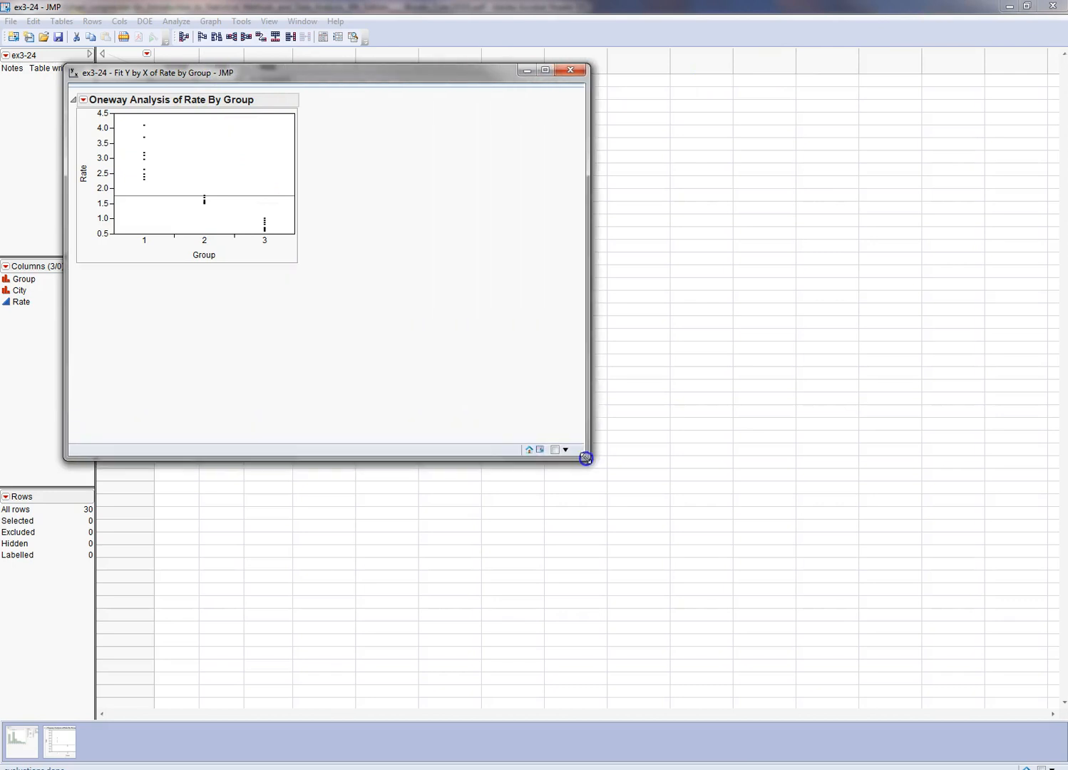
drag(360, 72, 598, 60)
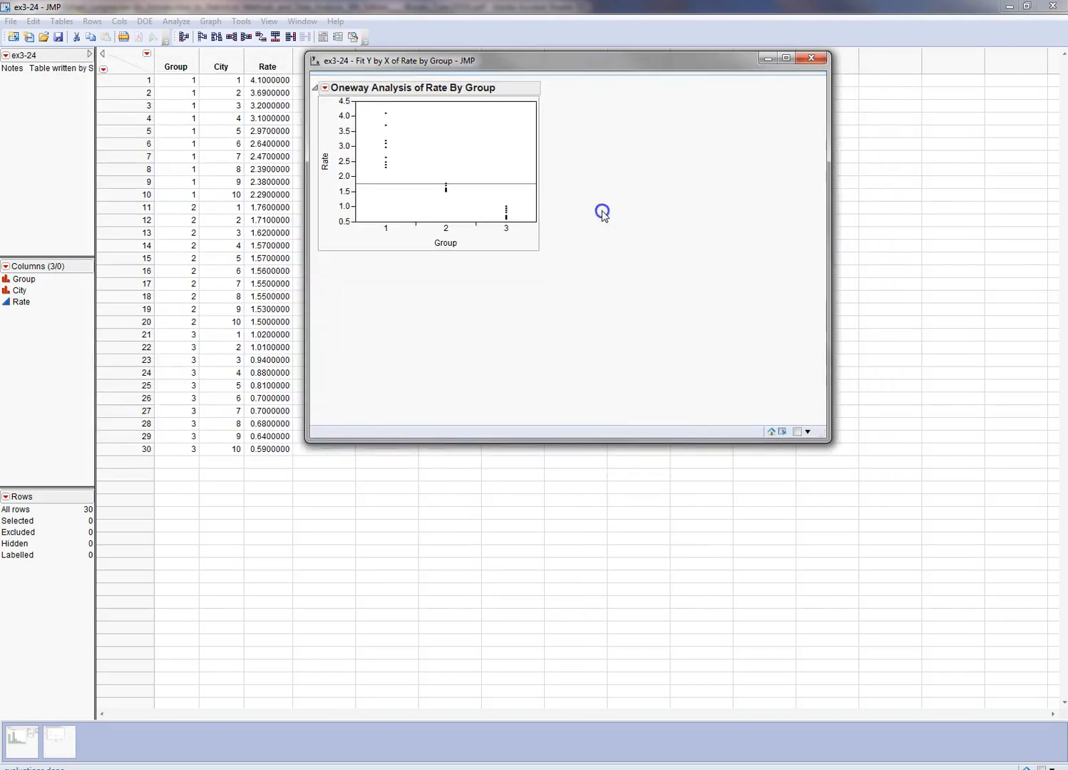
drag(538, 221, 632, 319)
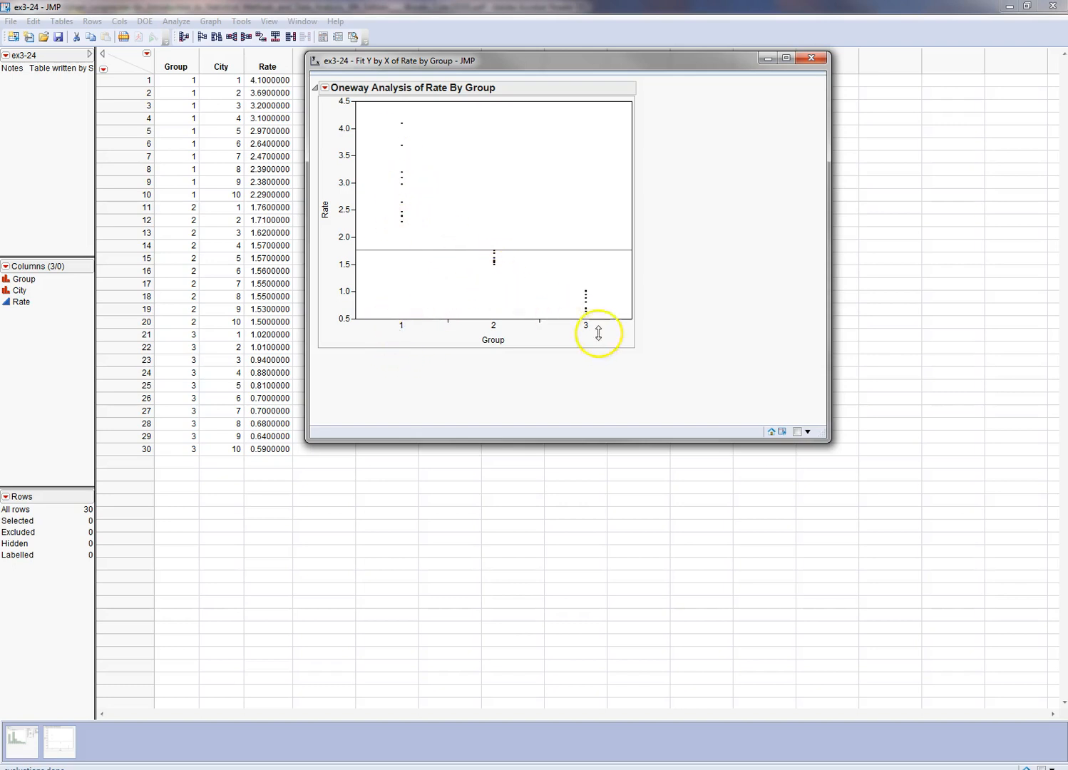
drag(486, 61, 513, 69)
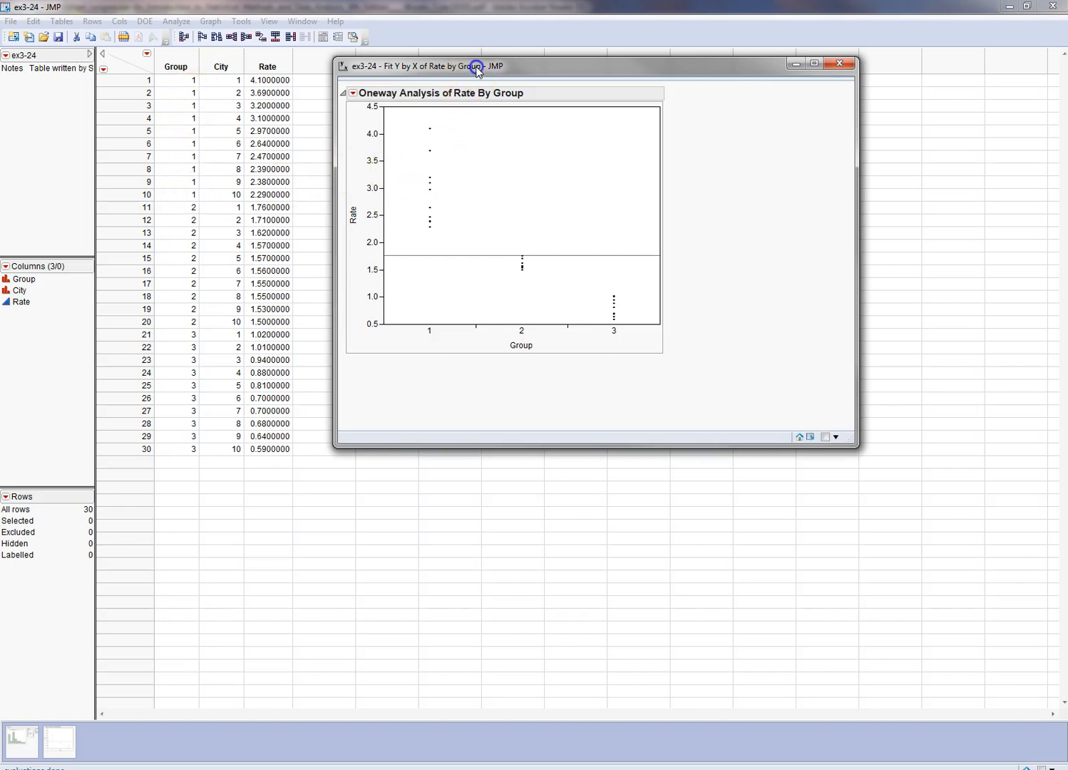
drag(474, 67, 480, 67)
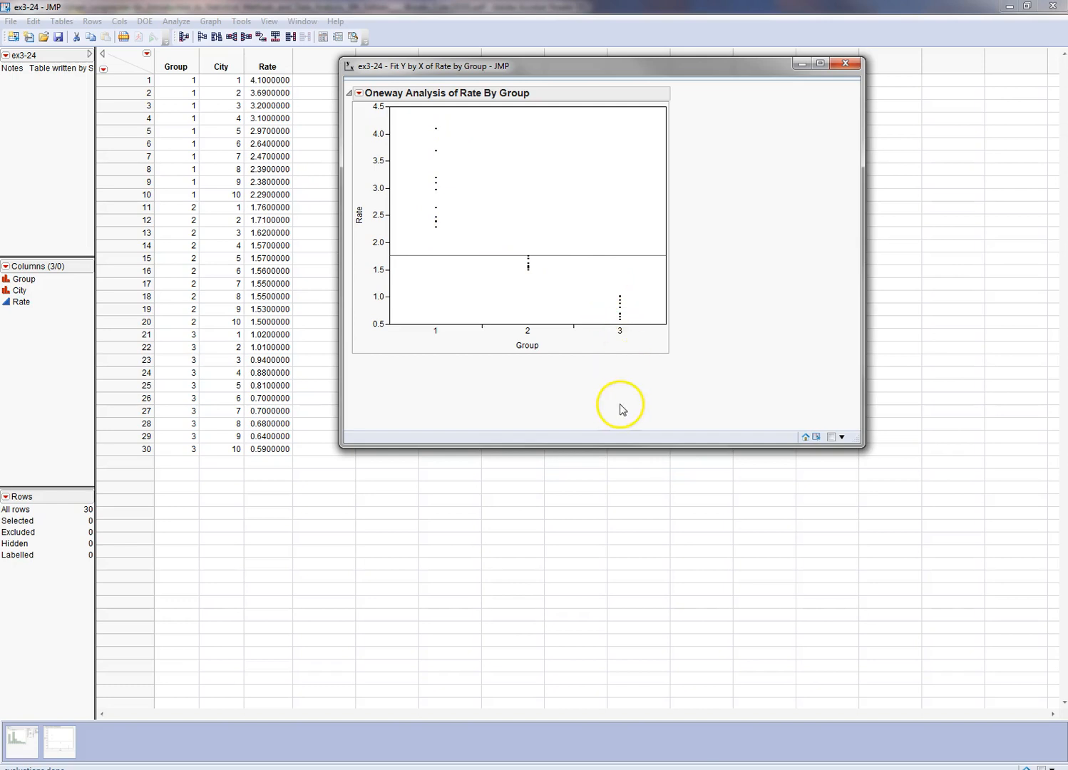
Add box plots to the Oneway plot of Rate for each group
click(359, 93)
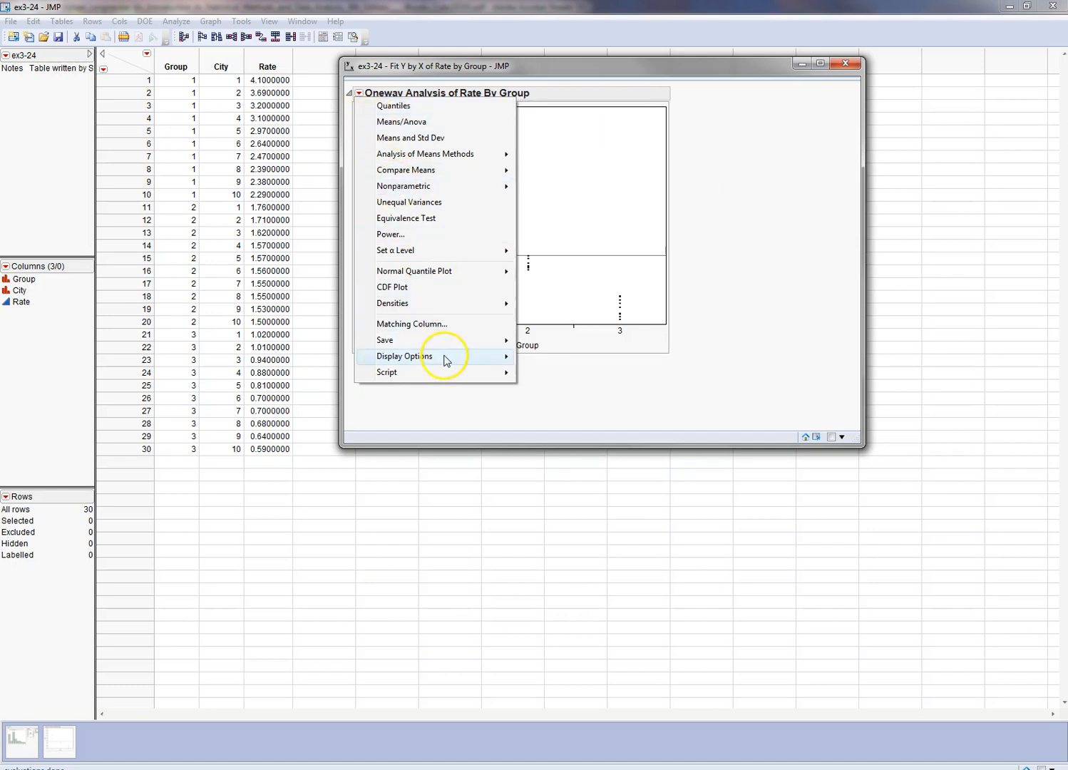
mouse_move(444, 360)
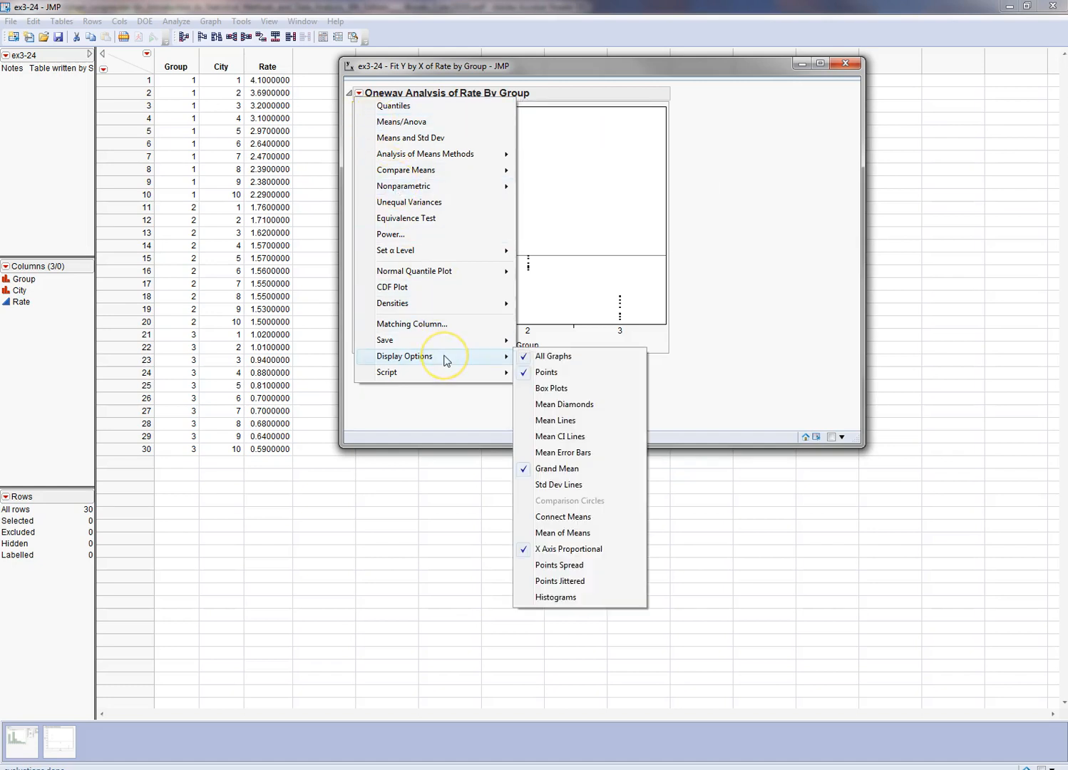
click(563, 389)
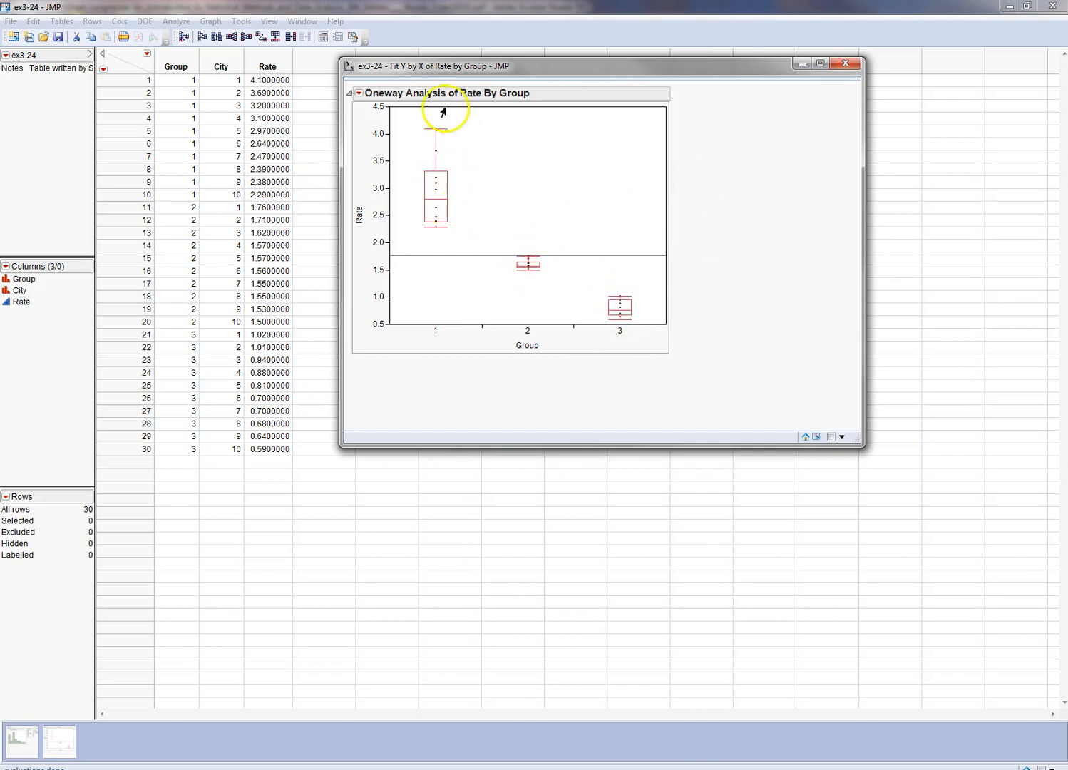
Add the Means and Std Dev table to the Oneway report and enlarge the window to show all three groups
click(358, 94)
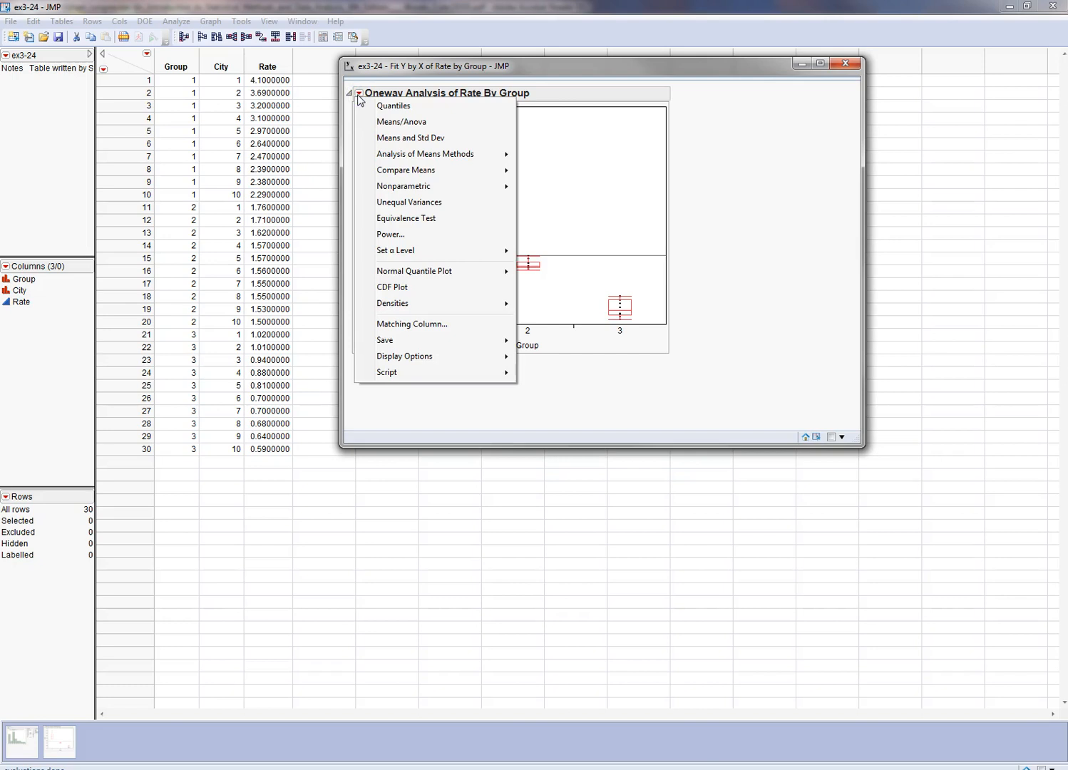
click(383, 138)
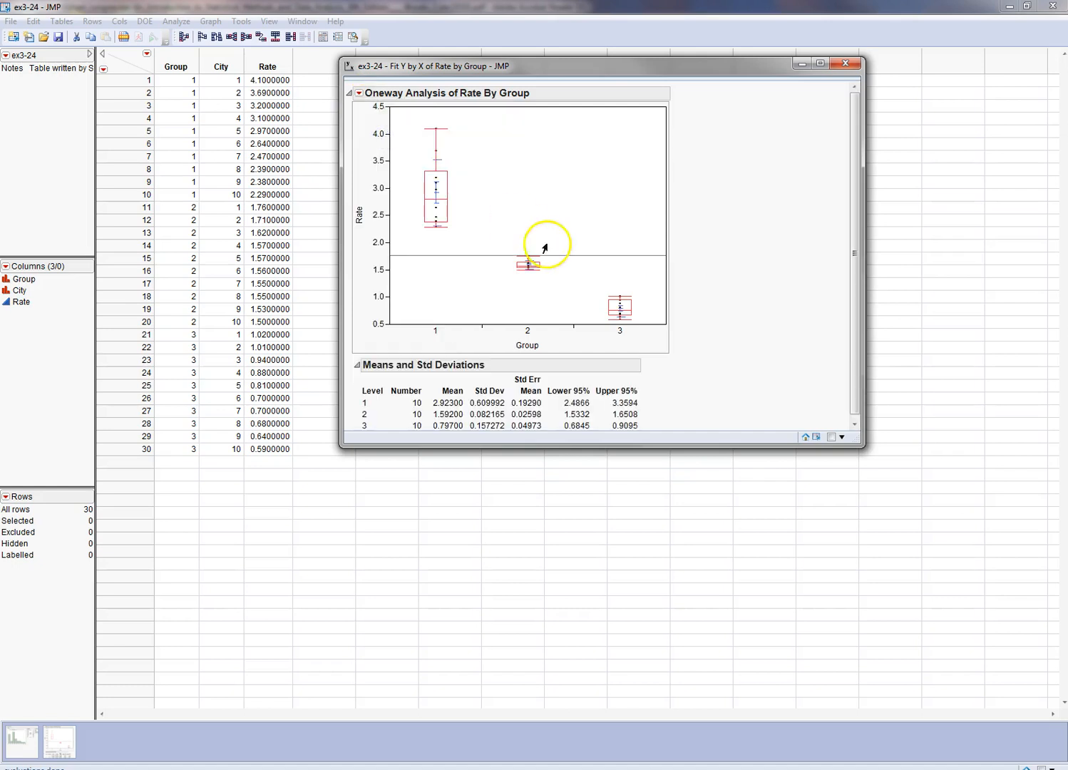
drag(859, 447, 920, 556)
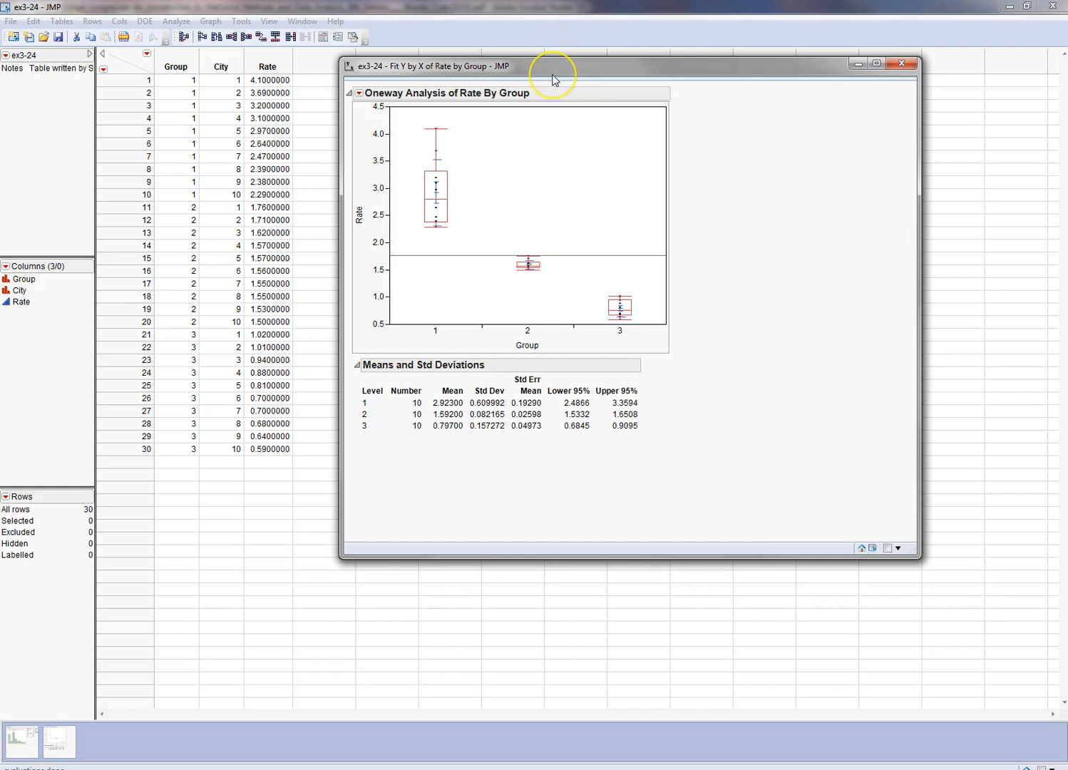
drag(552, 69, 543, 60)
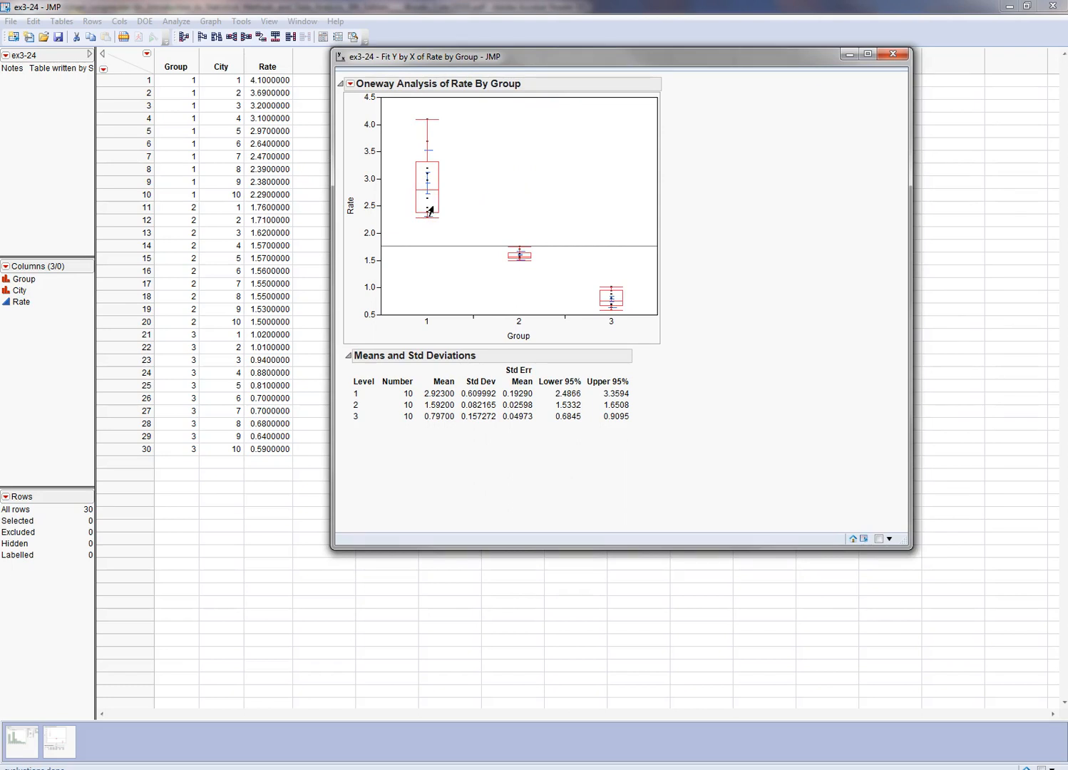
Review the summary statistics in the Rate Distribution report and return to the Fit Y by X report for comparison
click(176, 20)
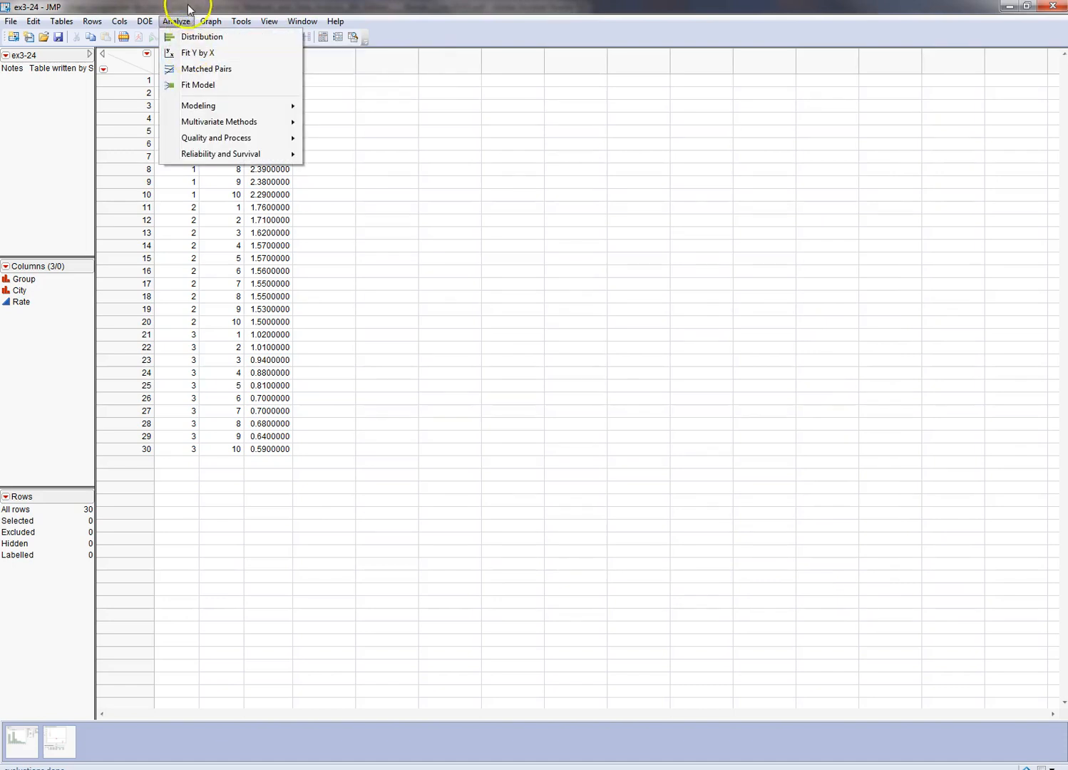
click(189, 6)
click(176, 21)
click(135, 280)
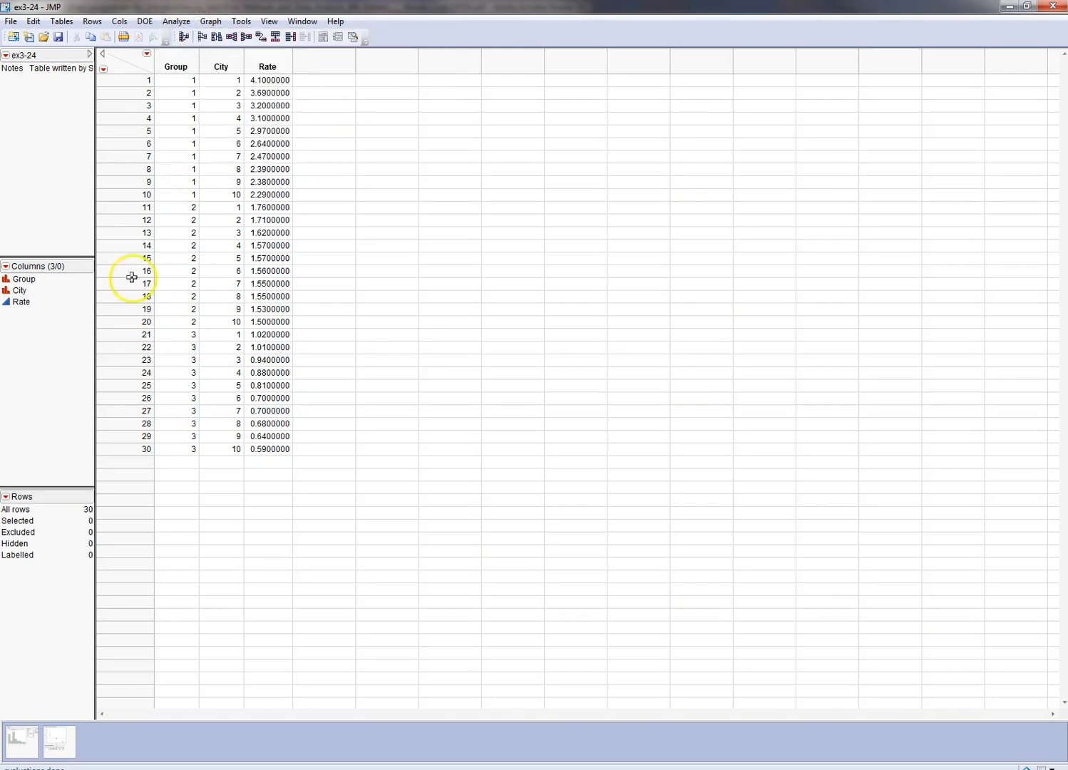
click(20, 744)
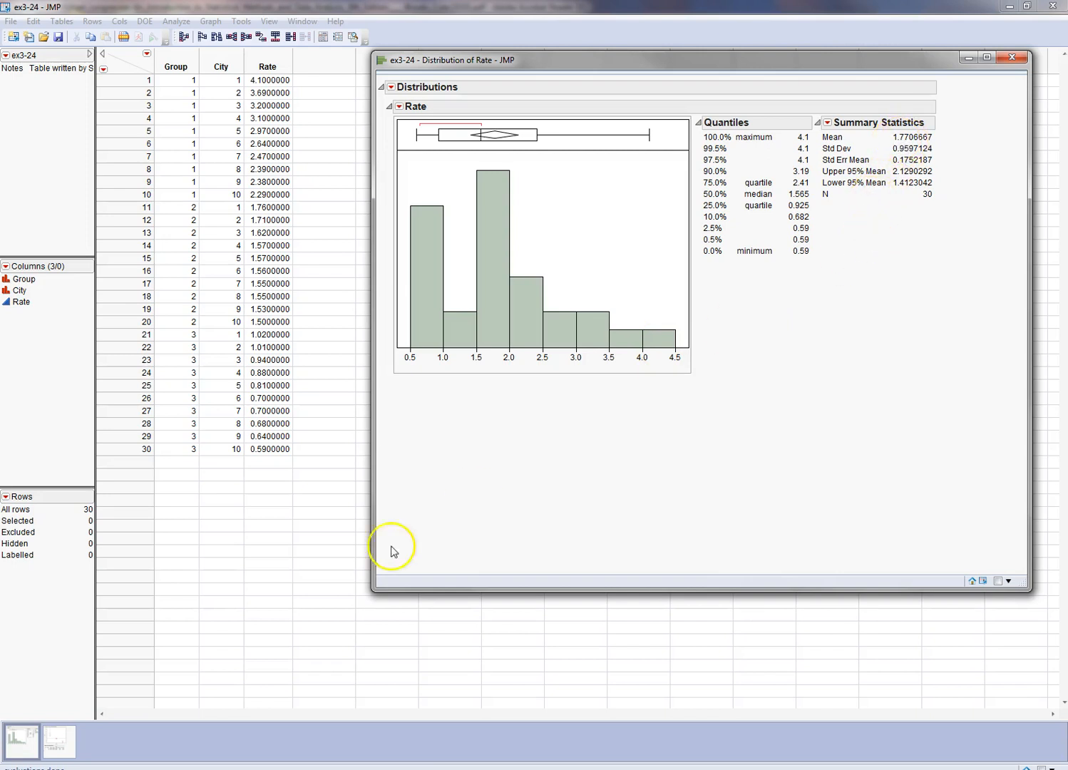
click(50, 742)
click(52, 743)
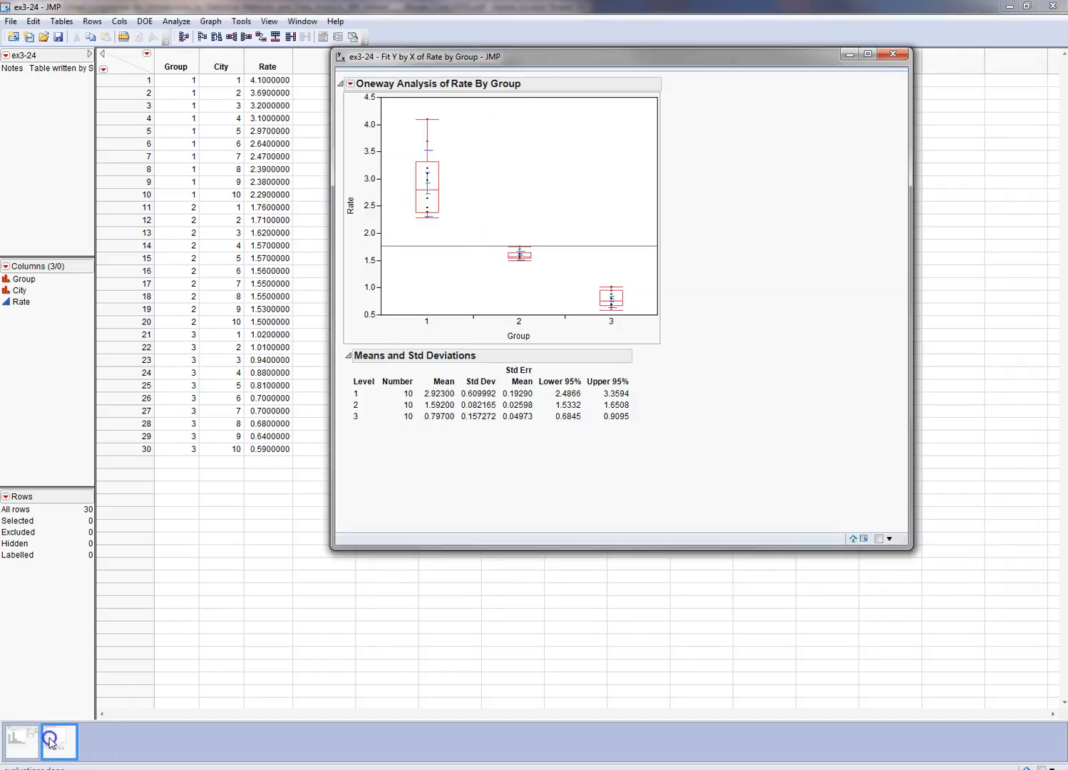
Hide the Grand Mean line in the Oneway plot and show it again to identify it
click(350, 86)
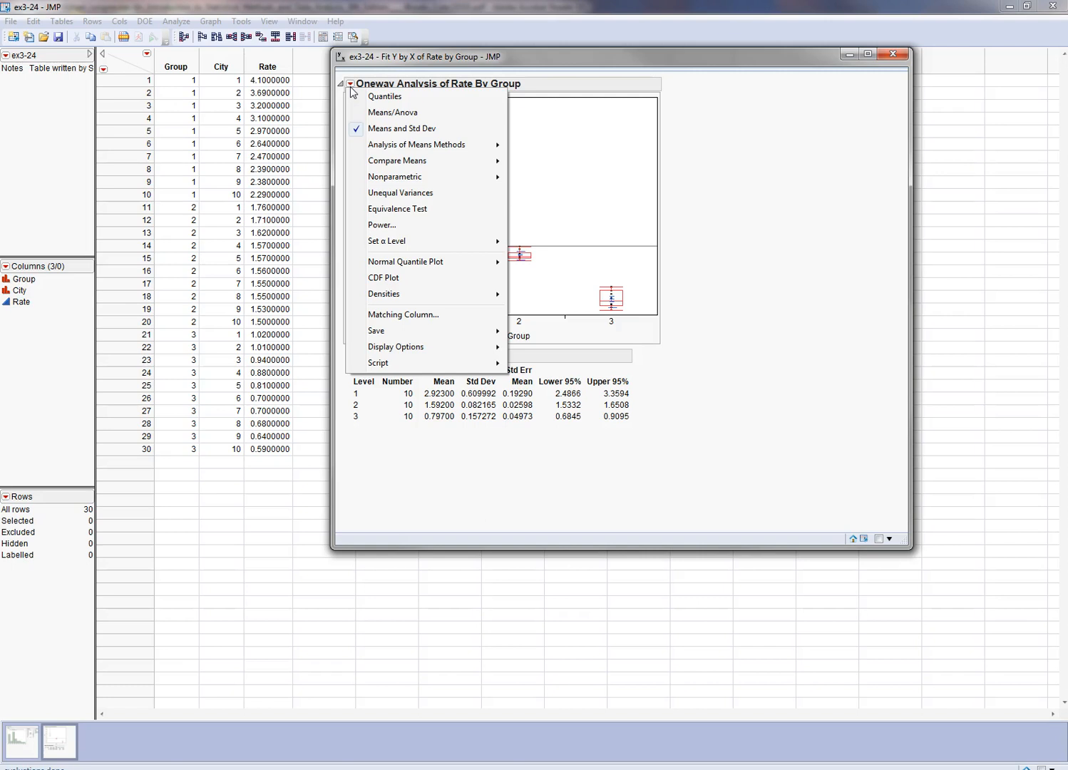
mouse_move(431, 349)
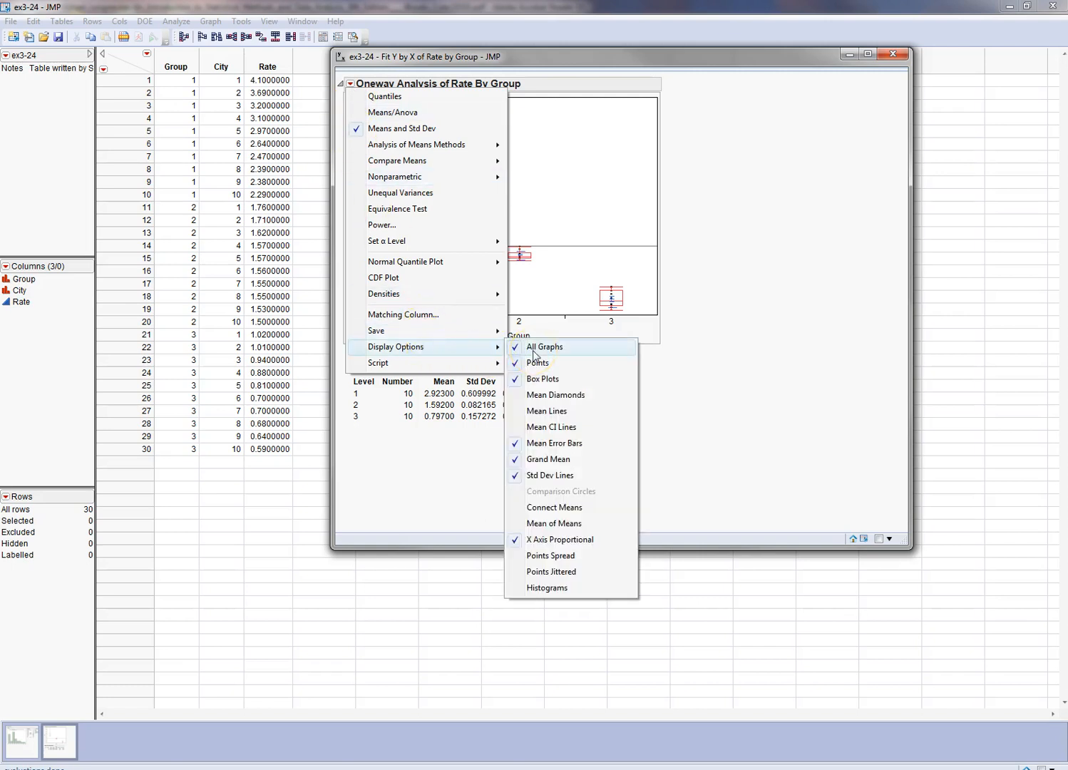
click(549, 460)
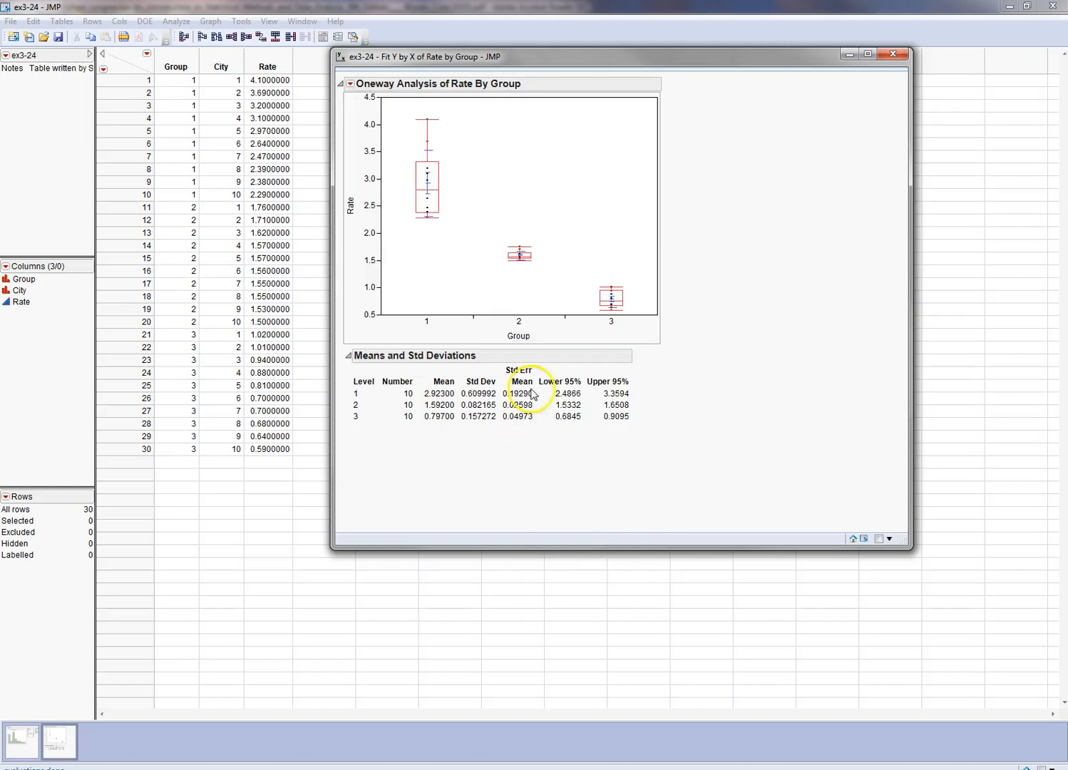
click(350, 84)
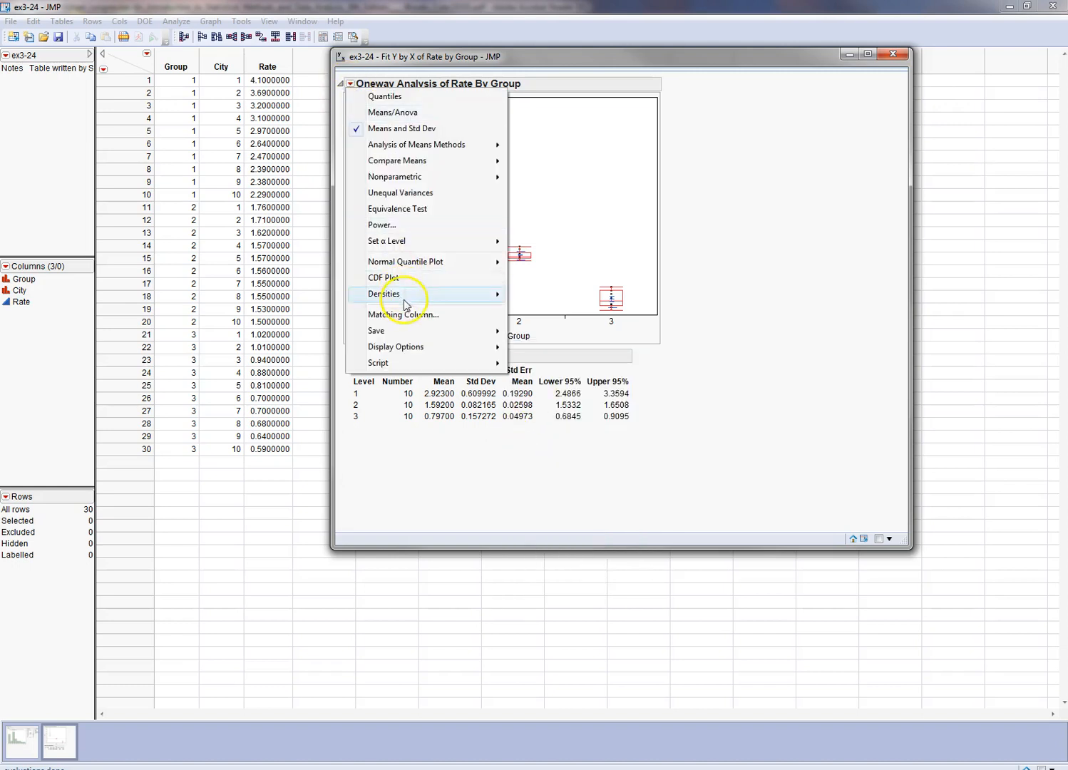
mouse_move(426, 349)
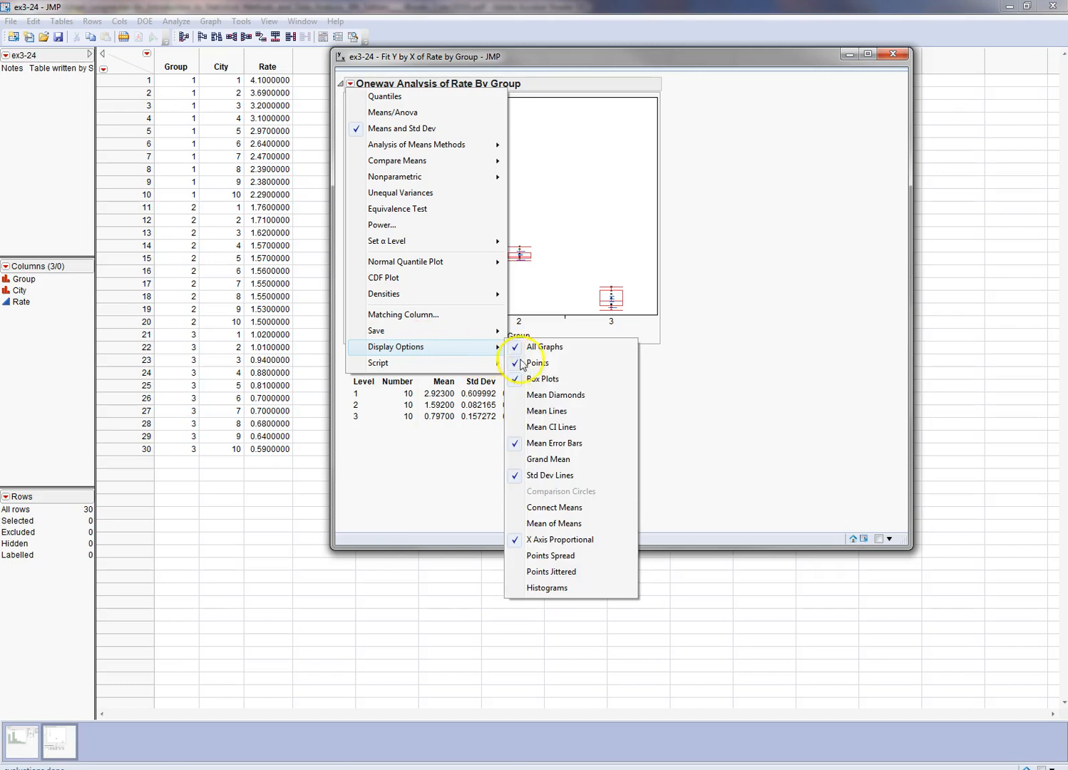
click(549, 460)
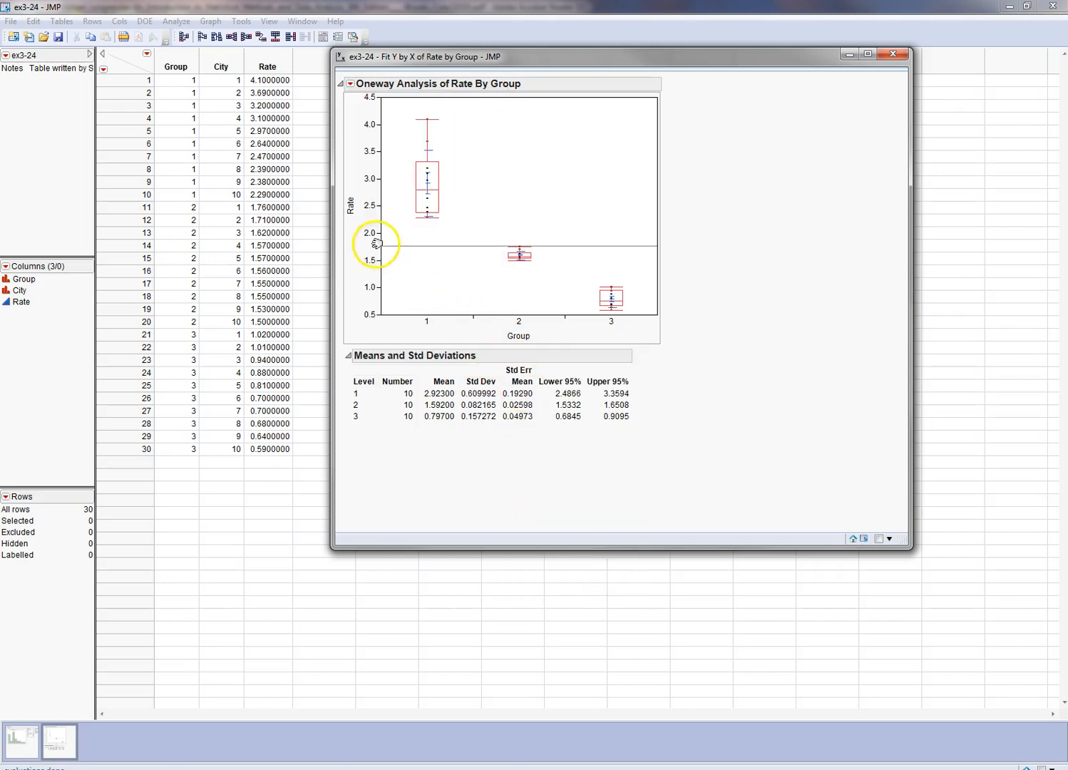